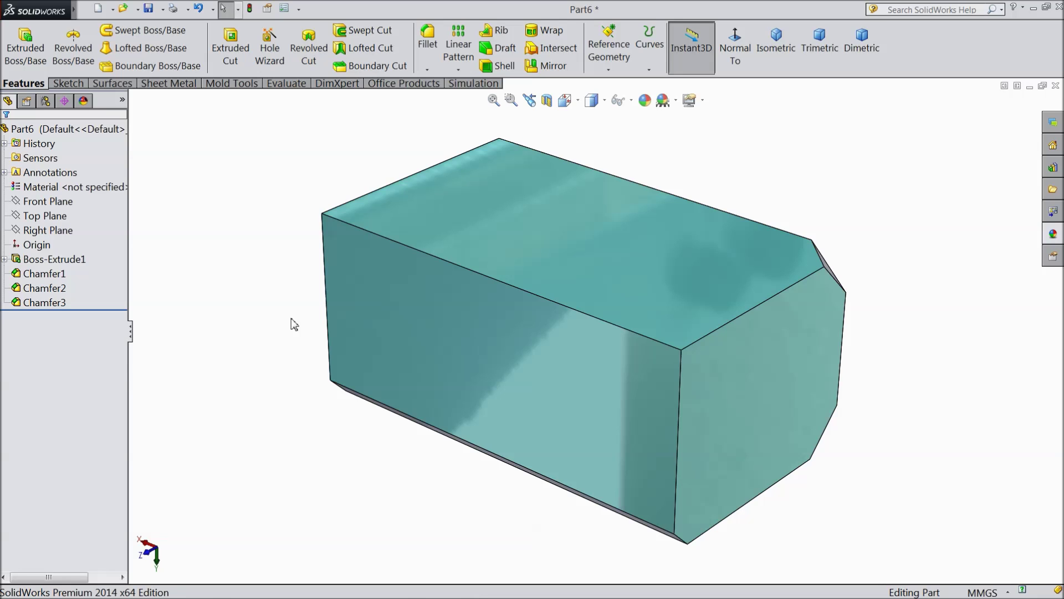
Start a Hole Wizard feature with the plain Hole type
{"action": "key", "text": "f"}
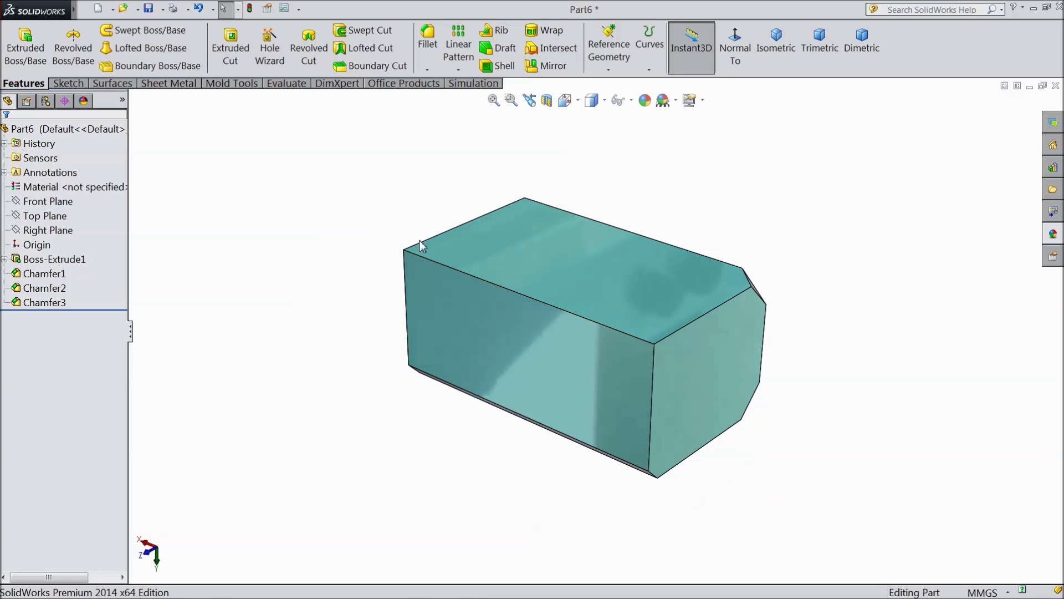
{"action": "middle_click_drag", "start_coordinate": [687, 194], "coordinate": [691, 233]}
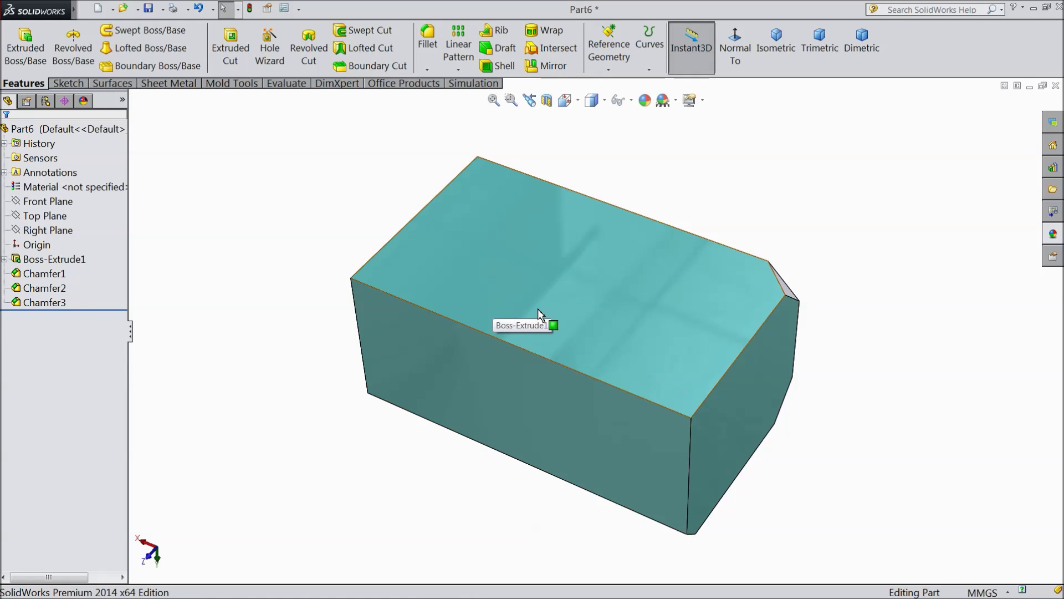
{"action": "left_click", "coordinate": [269, 60]}
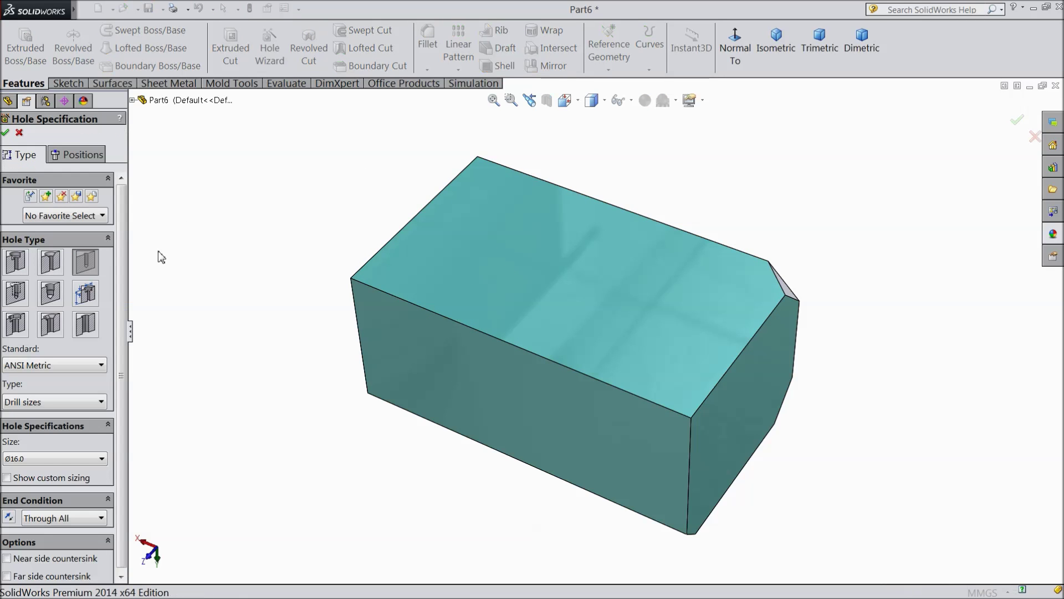
{"action": "left_click", "coordinate": [86, 264]}
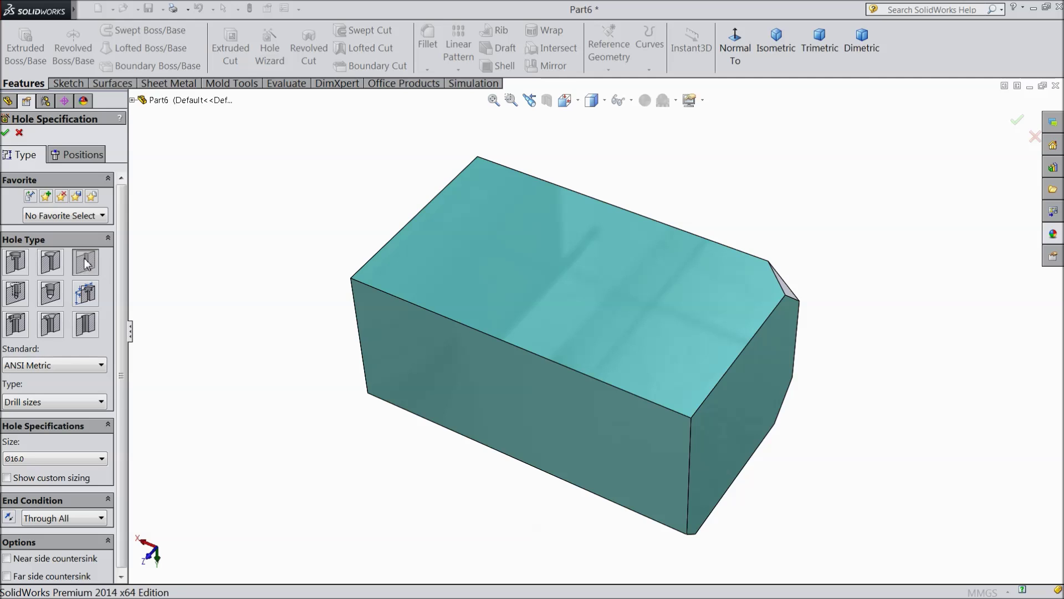
{"action": "left_click_drag", "start_coordinate": [118, 282], "coordinate": [122, 327]}
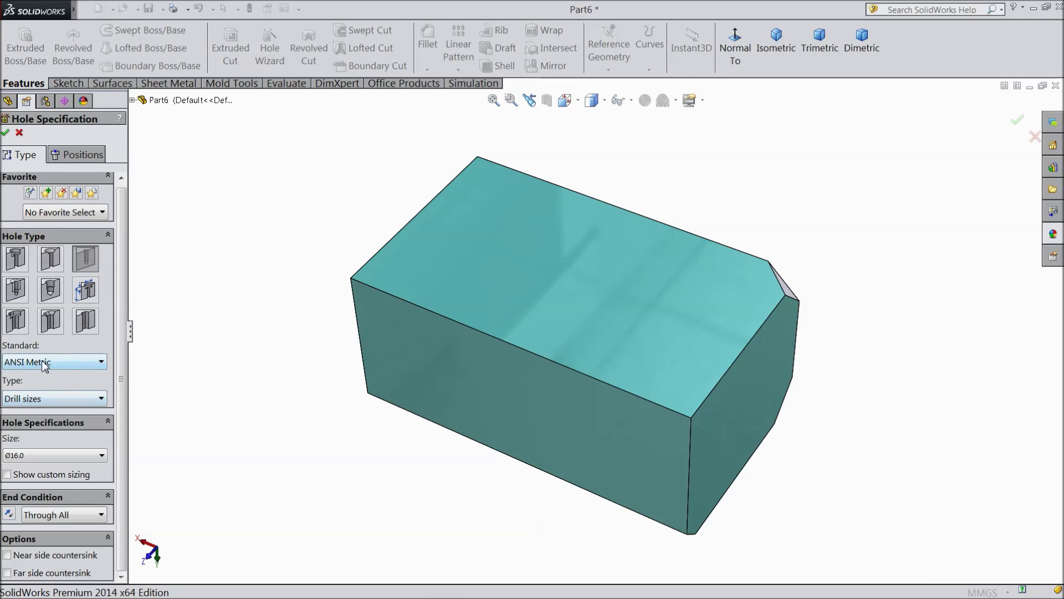
Set the hole size to Ø12.0 with a Through All end condition
{"action": "left_click", "coordinate": [27, 460]}
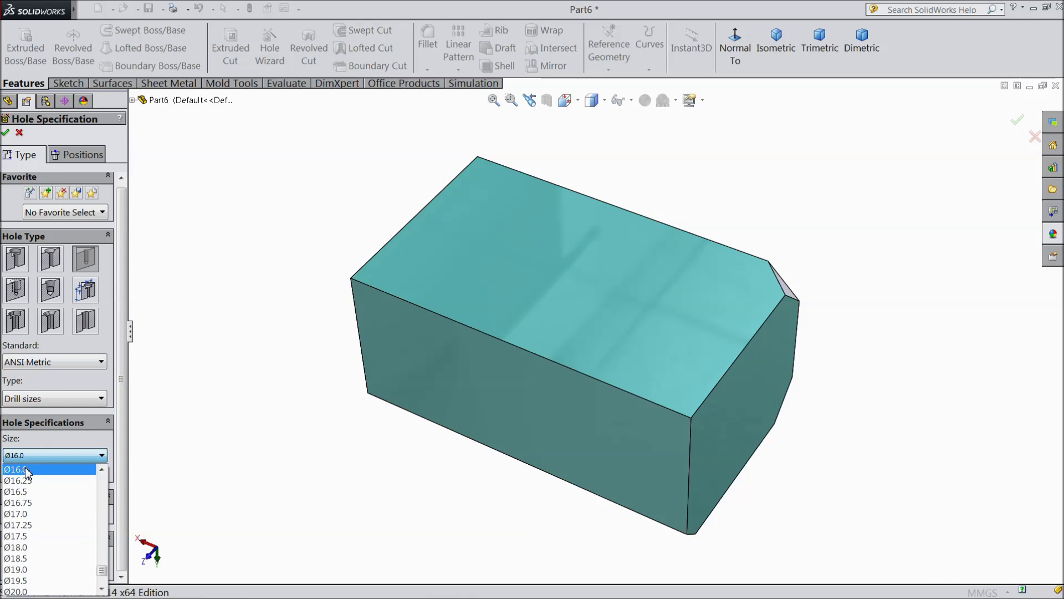
{"action": "scroll", "coordinate": [33, 499], "scroll_direction": "up", "scroll_amount": 2}
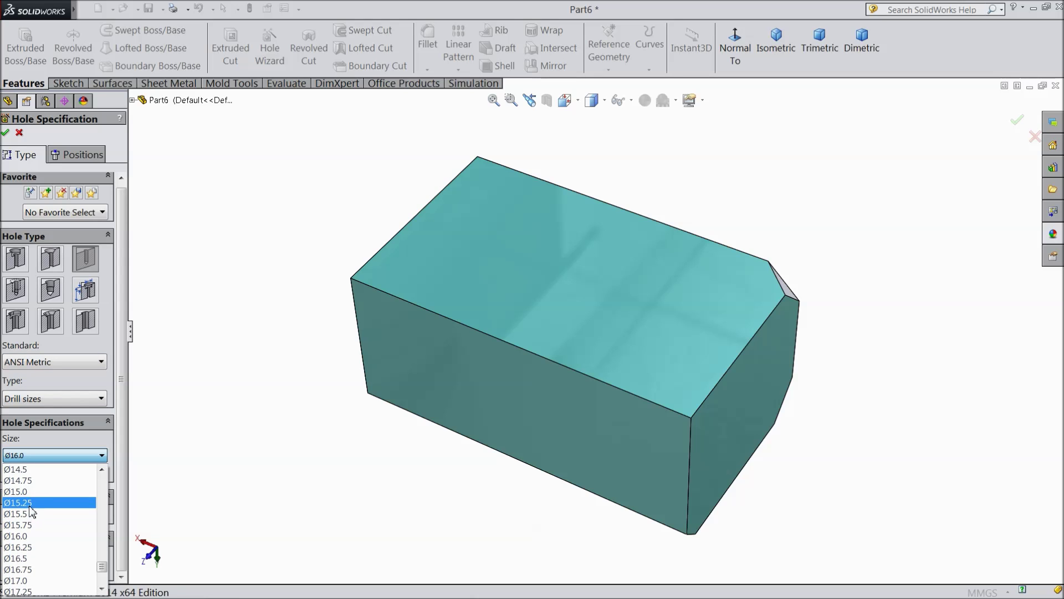
{"action": "scroll", "coordinate": [31, 493], "scroll_direction": "up", "scroll_amount": 1}
{"action": "scroll", "coordinate": [32, 492], "scroll_direction": "up", "scroll_amount": 2}
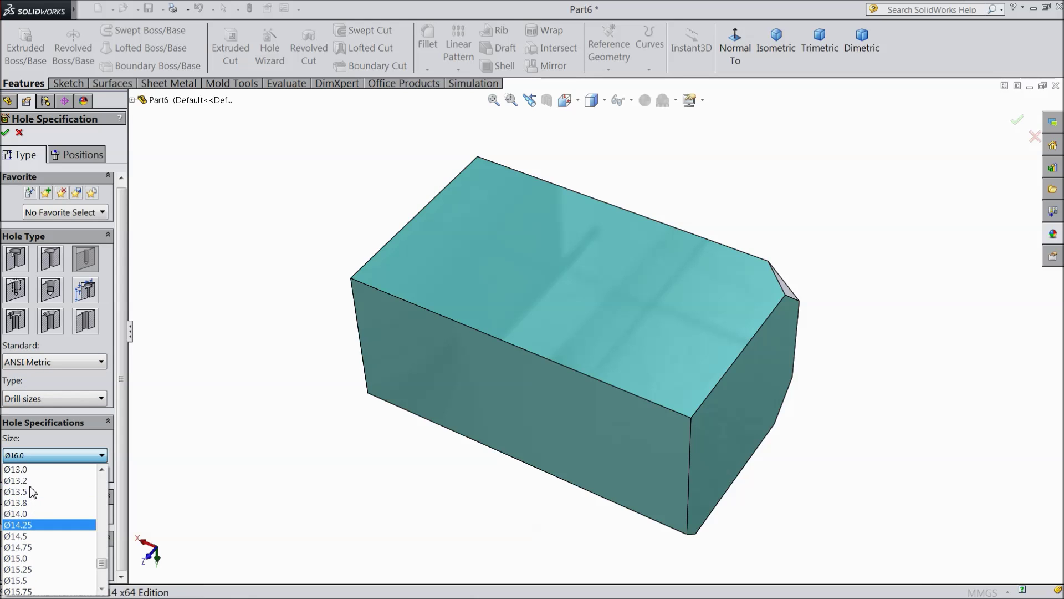
{"action": "scroll", "coordinate": [31, 487], "scroll_direction": "up", "scroll_amount": 1}
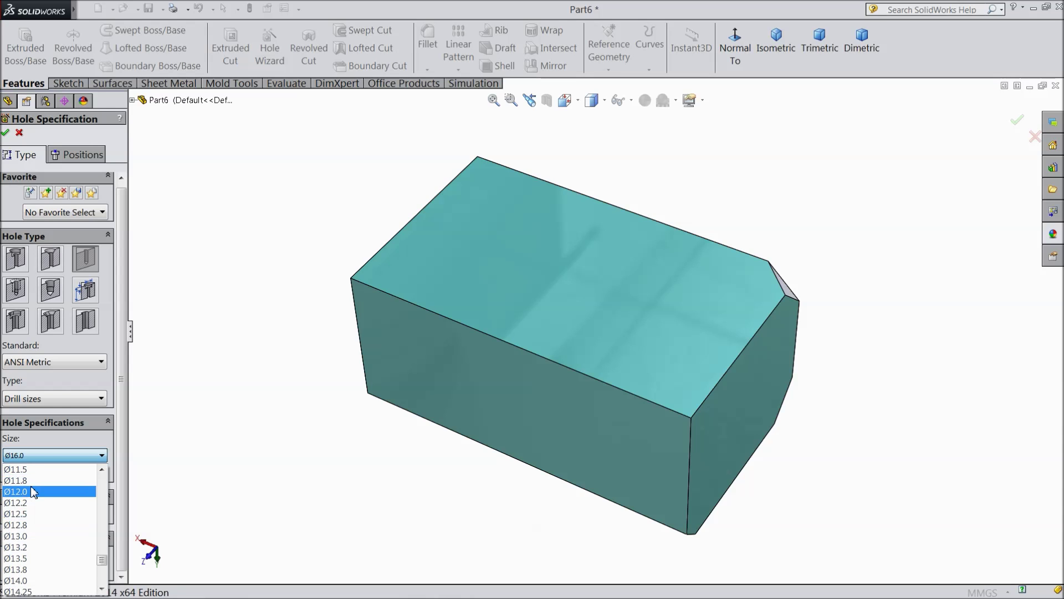
{"action": "left_click", "coordinate": [31, 490]}
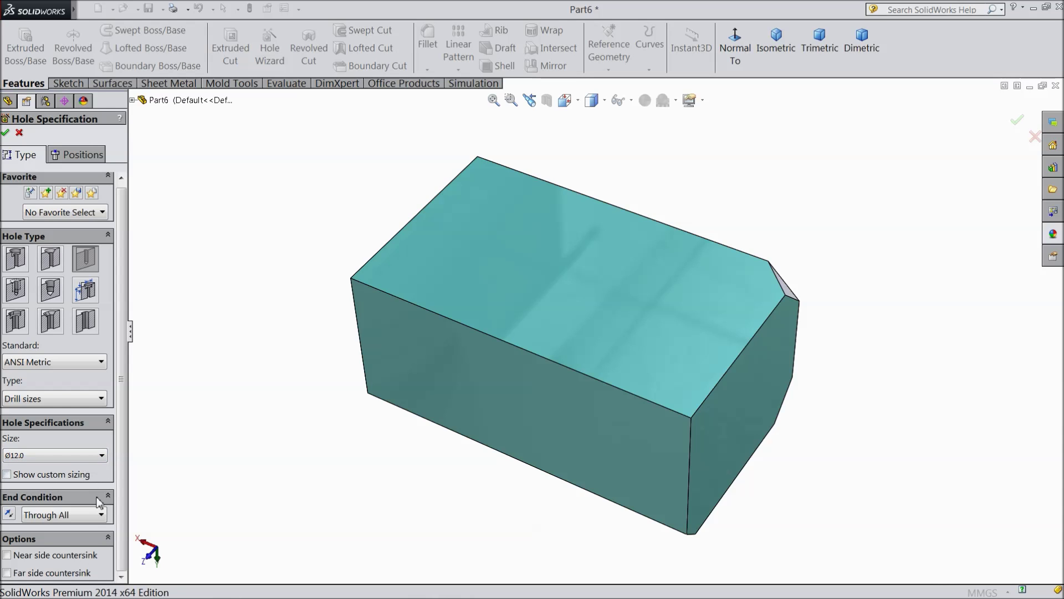
{"action": "left_click", "coordinate": [57, 517]}
{"action": "left_click", "coordinate": [52, 541]}
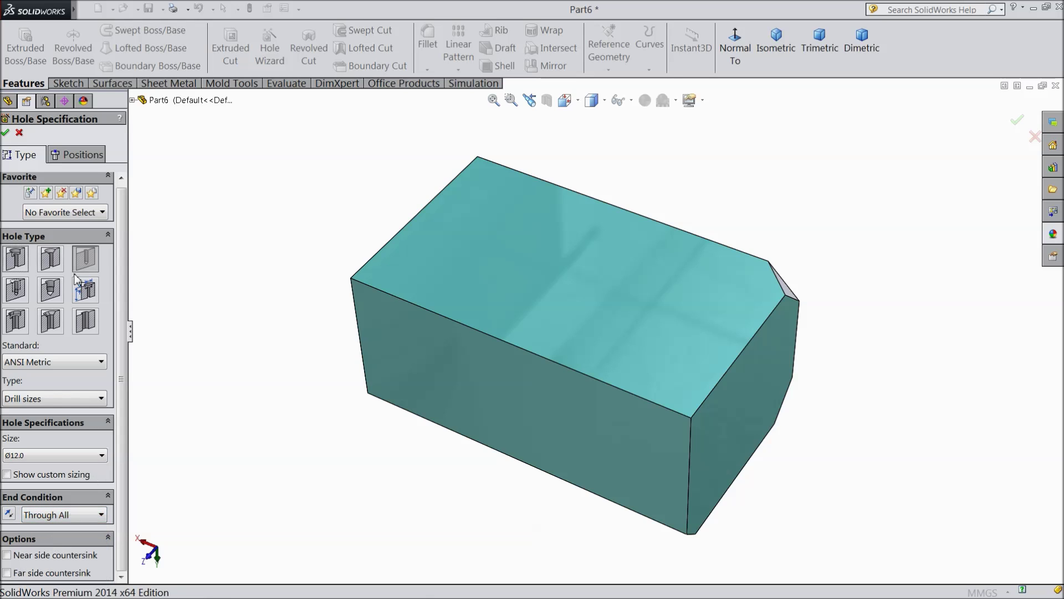
{"action": "left_click", "coordinate": [67, 157]}
{"action": "scroll", "coordinate": [683, 385], "scroll_direction": "down", "scroll_amount": 2}
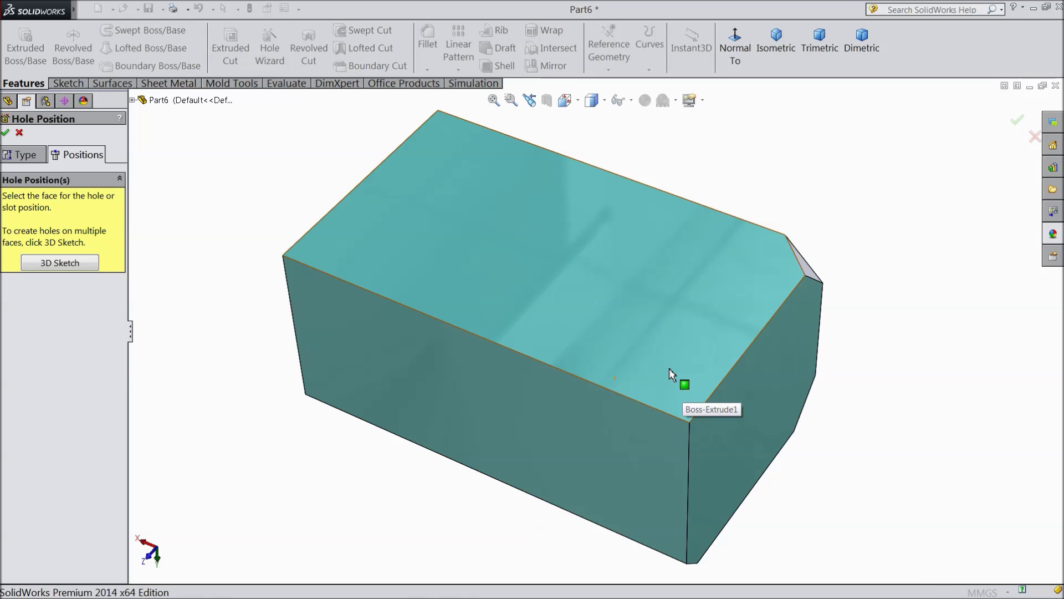
Place the Ø12.0 through hole on the top face near the front edge by the chamfer
{"action": "left_click", "coordinate": [669, 368]}
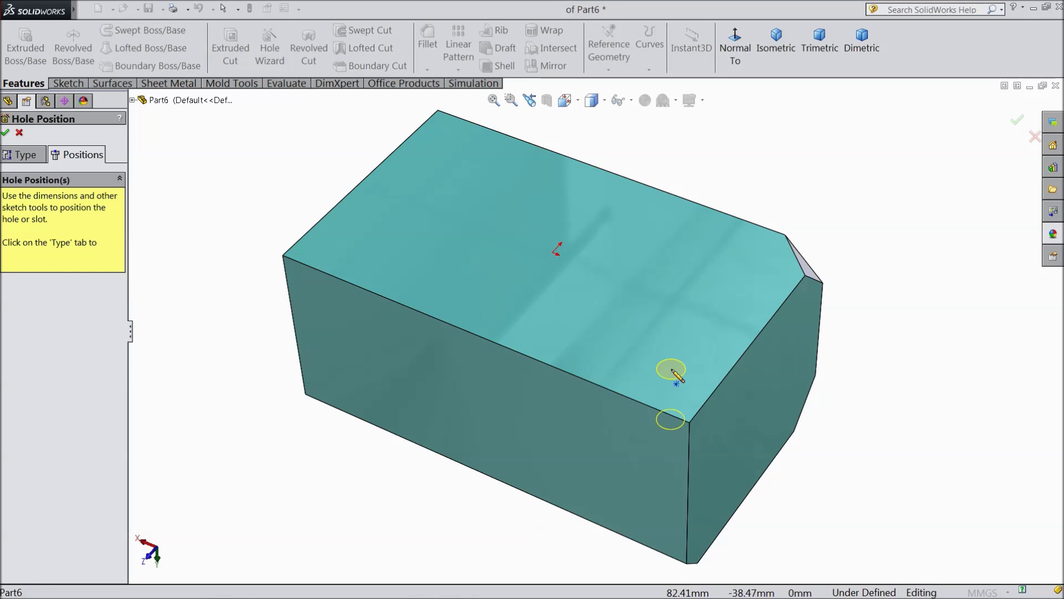
{"action": "left_click", "coordinate": [671, 368]}
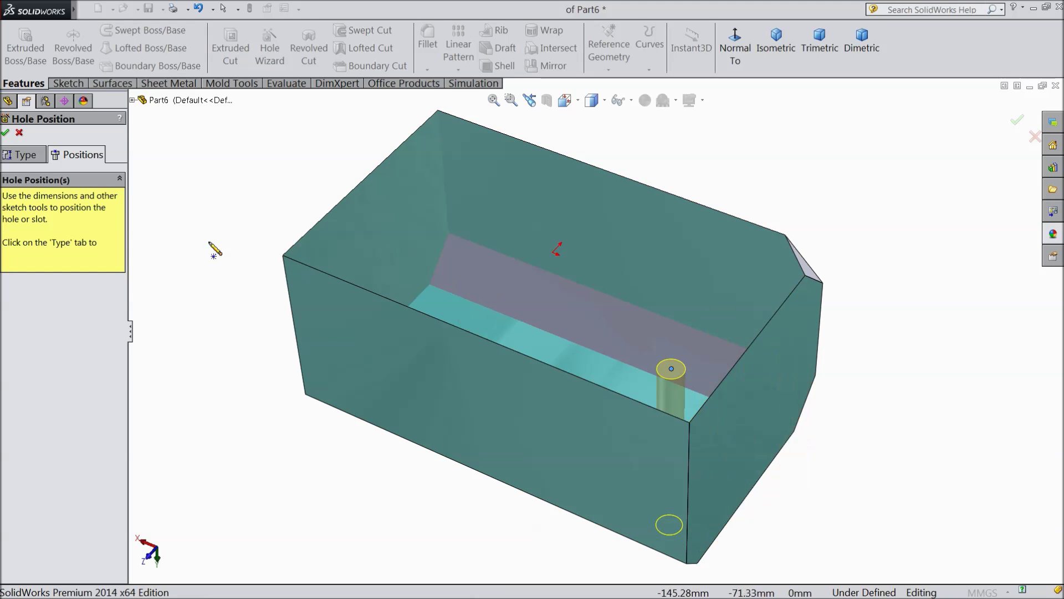
{"action": "left_click", "coordinate": [6, 134]}
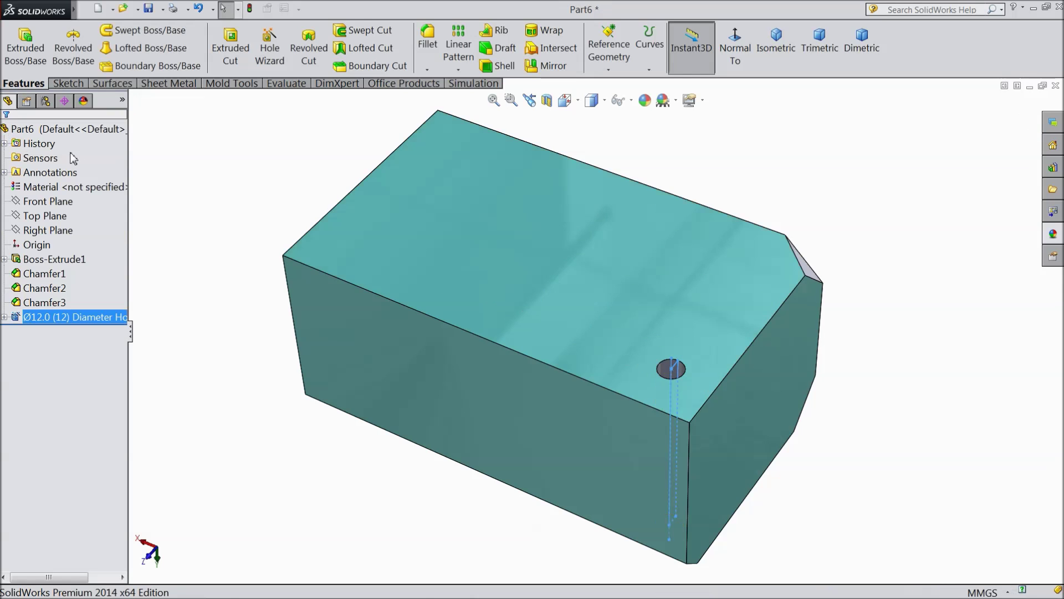
{"action": "mouse_move", "coordinate": [819, 238]}
{"action": "middle_mouse_down"}
{"action": "mouse_move", "coordinate": [827, 368]}
{"action": "mouse_move", "coordinate": [803, 60]}
{"action": "mouse_move", "coordinate": [806, 264]}
{"action": "mouse_move", "coordinate": [817, 227]}
{"action": "middle_mouse_up"}
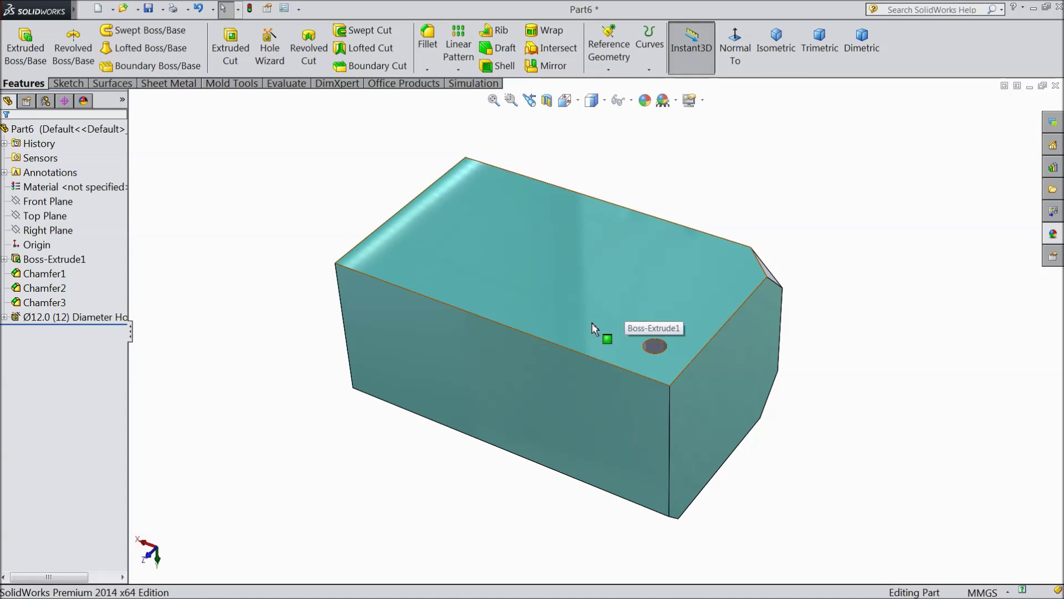
Start a Linear Pattern from the pattern-type dropdown
{"action": "left_click", "coordinate": [459, 70]}
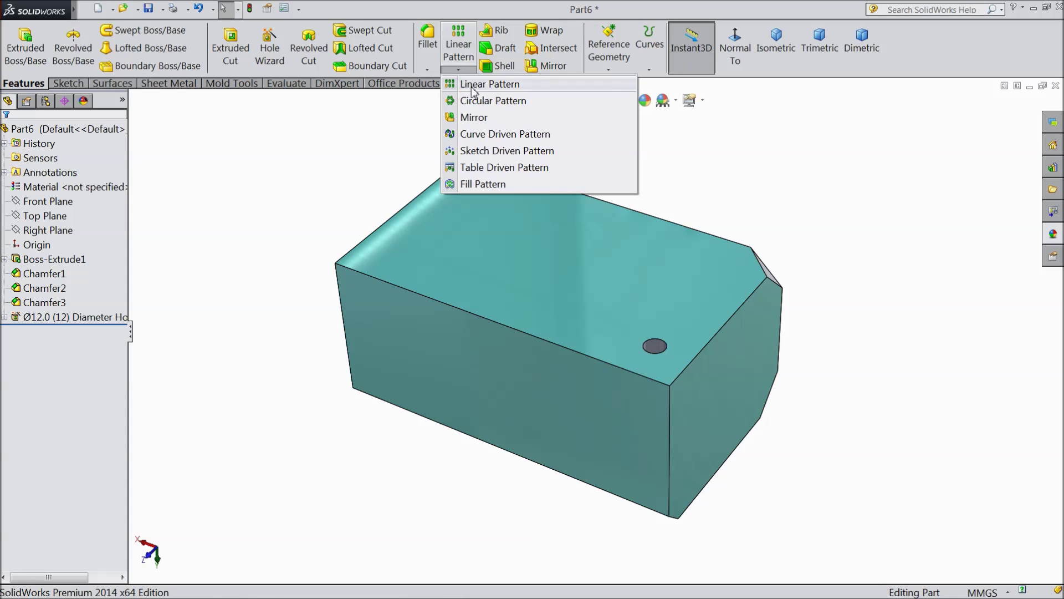
{"action": "left_click", "coordinate": [474, 86]}
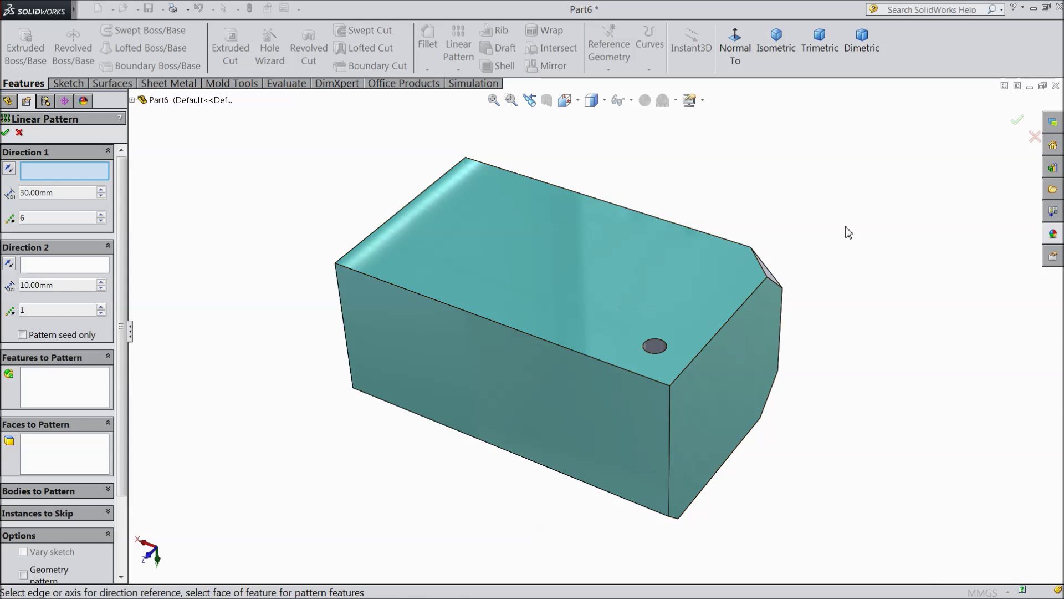
{"action": "middle_click_drag", "start_coordinate": [846, 230], "coordinate": [825, 277]}
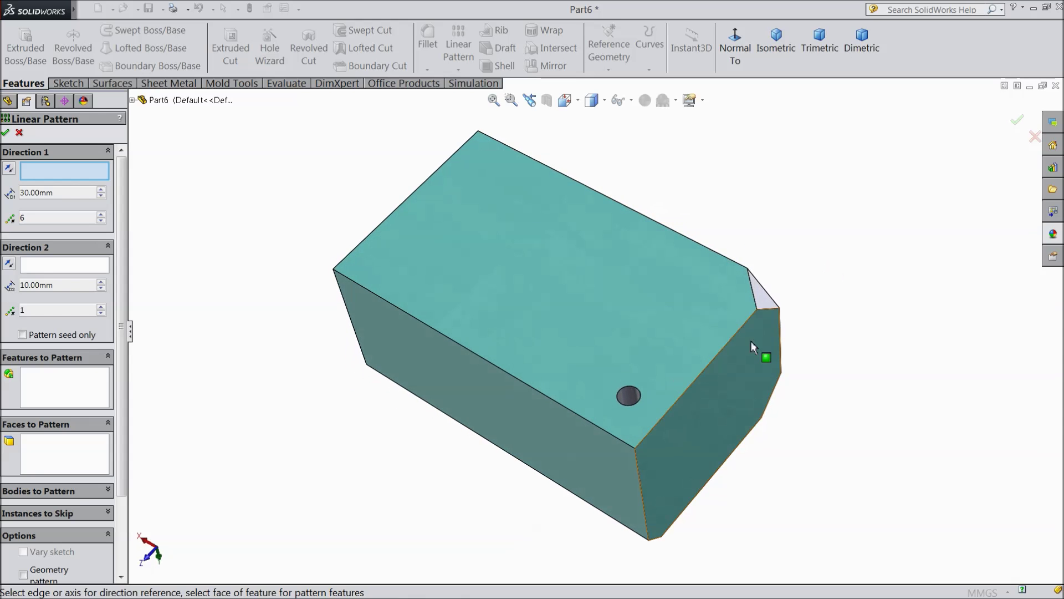
Pattern the 12 mm hole along the top edge beside the chamfer, with the direction reversed
{"action": "left_click", "coordinate": [710, 364]}
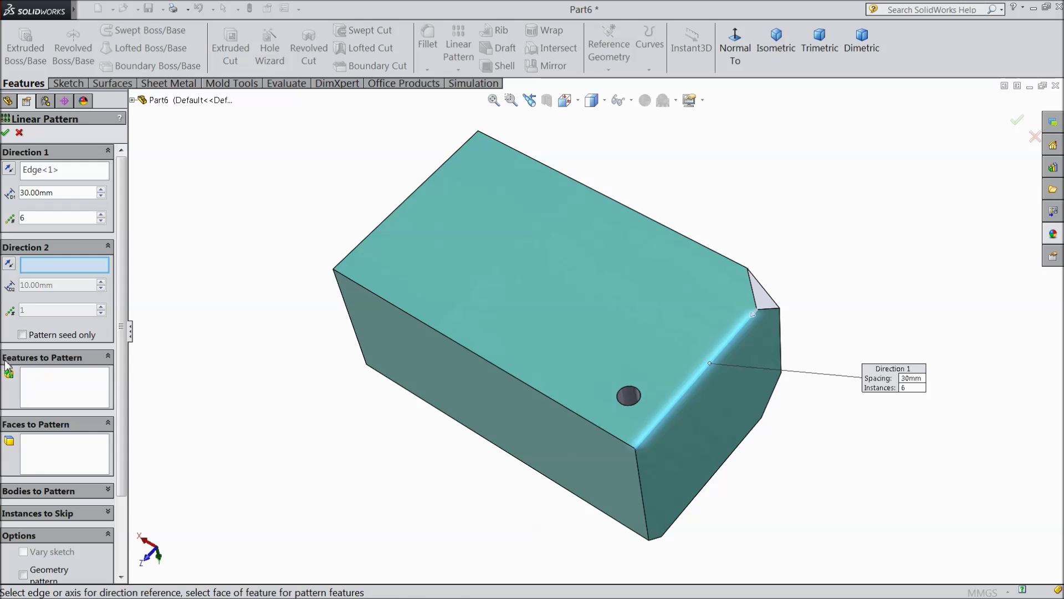
{"action": "left_click", "coordinate": [60, 391]}
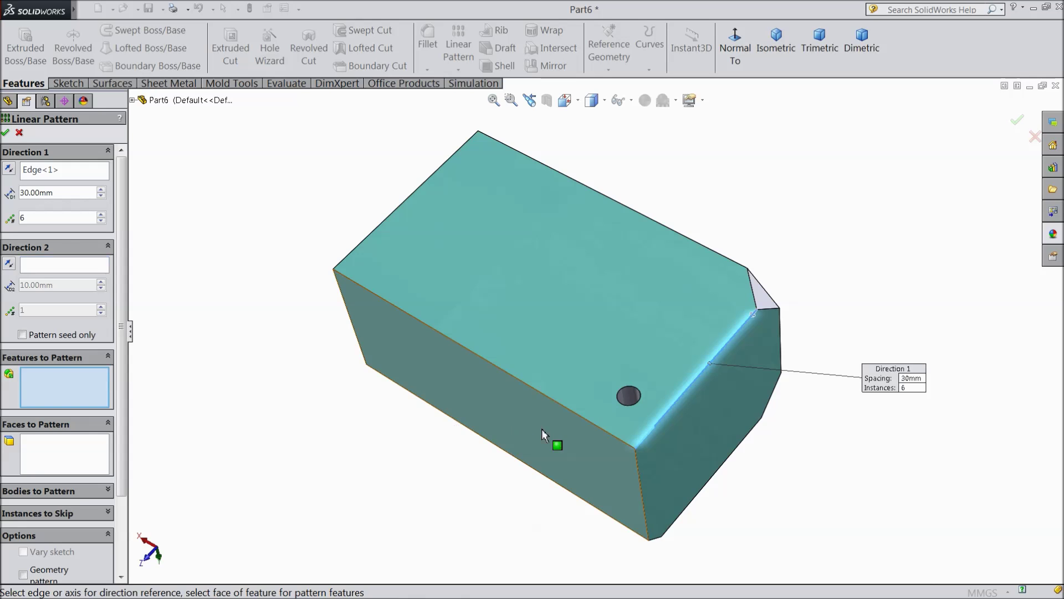
{"action": "left_click", "coordinate": [625, 398]}
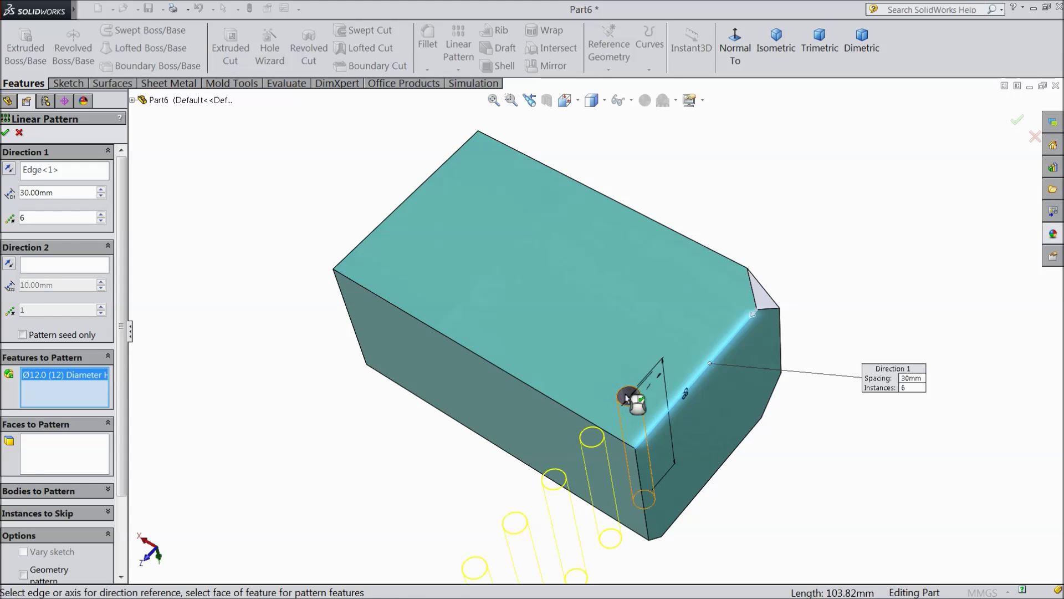
{"action": "scroll", "coordinate": [632, 399], "scroll_direction": "up", "scroll_amount": 2}
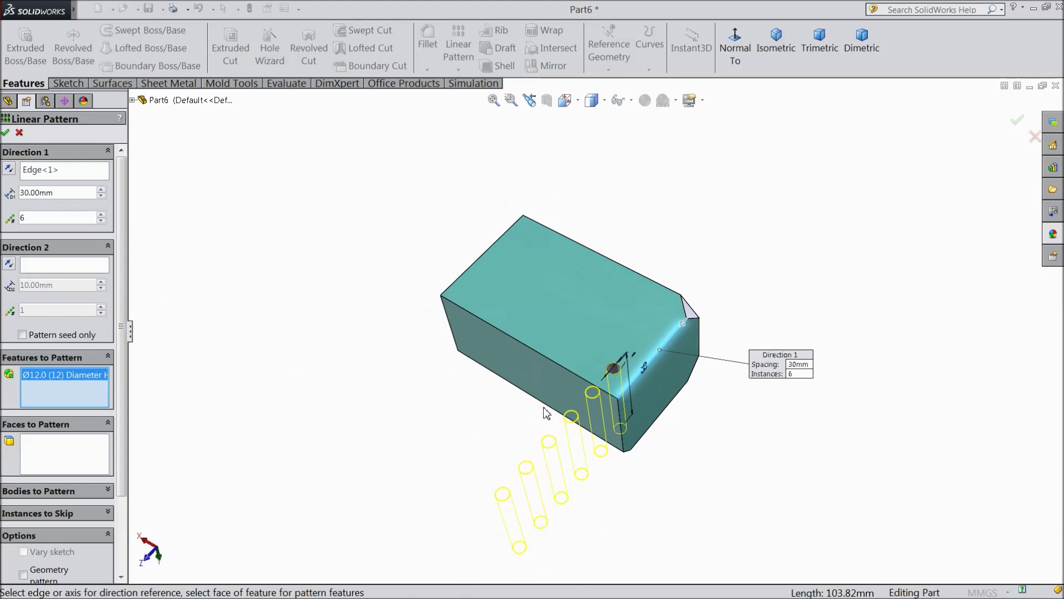
{"action": "middle_click_drag", "start_coordinate": [653, 458], "coordinate": [643, 438], "text": "ctrl"}
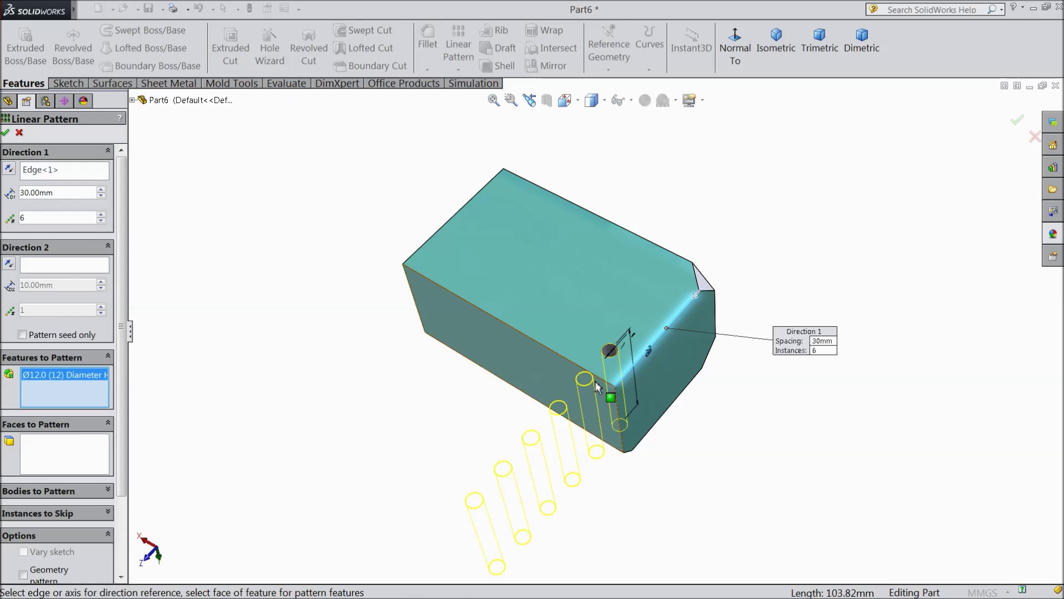
{"action": "left_click", "coordinate": [8, 169]}
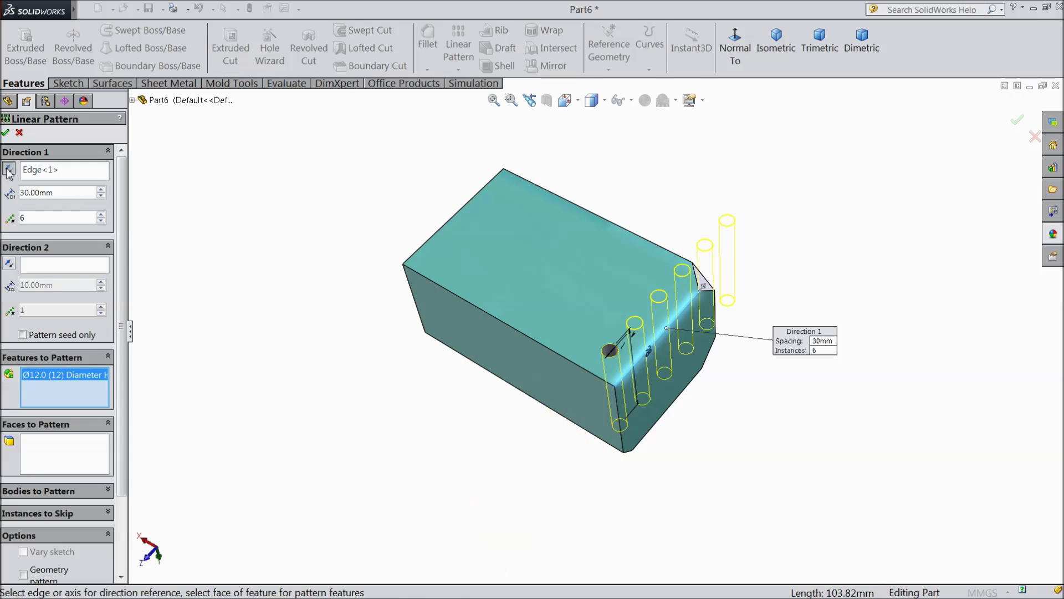
{"action": "scroll", "coordinate": [666, 303], "scroll_direction": "down", "scroll_amount": 2}
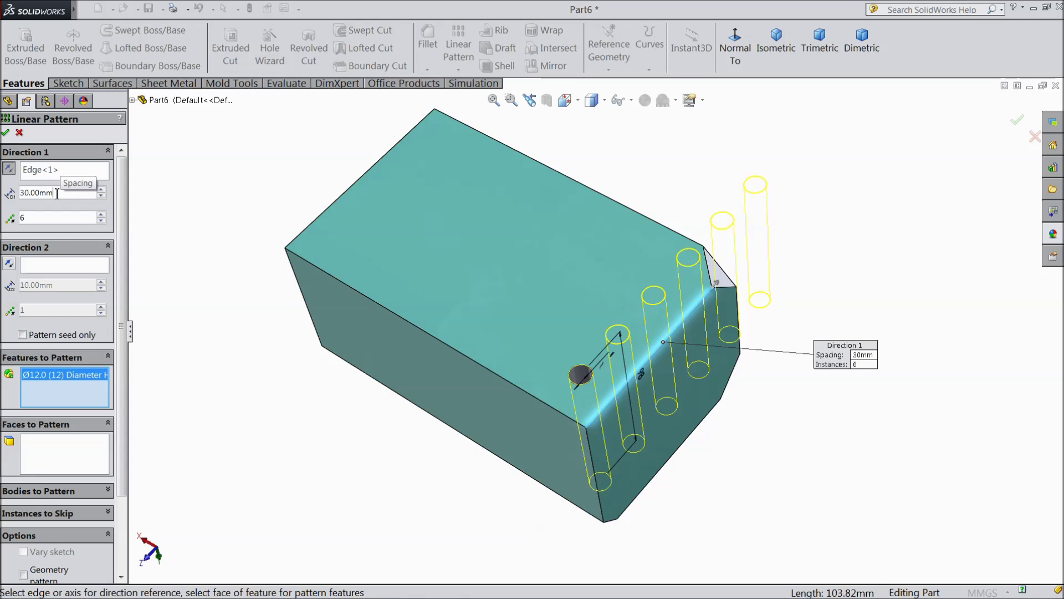
{"action": "left_click_drag", "start_coordinate": [57, 194], "coordinate": [10, 188]}
Set 20 mm spacing and 5 instances, then accept the hole row pattern
{"action": "type", "text": "20"}
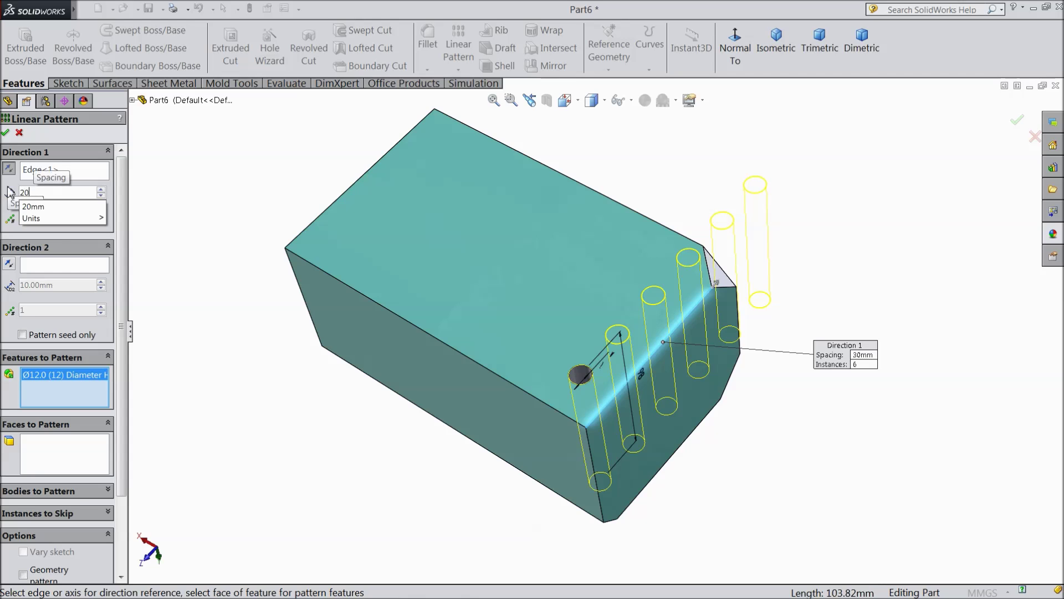
{"action": "key", "text": "Return"}
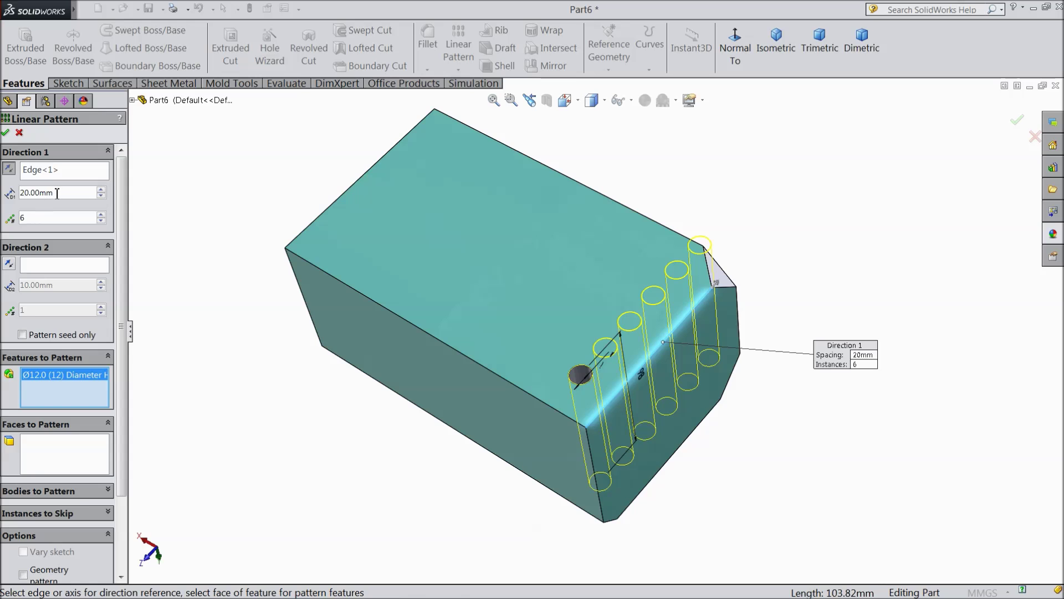
{"action": "middle_click_drag", "start_coordinate": [802, 285], "coordinate": [796, 214]}
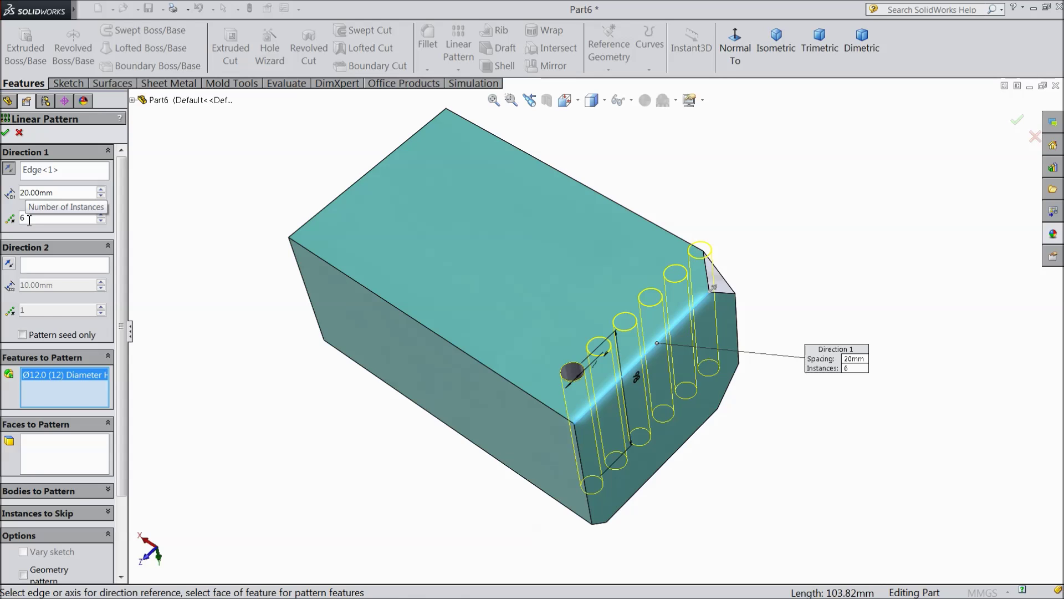
{"action": "left_click", "coordinate": [103, 220]}
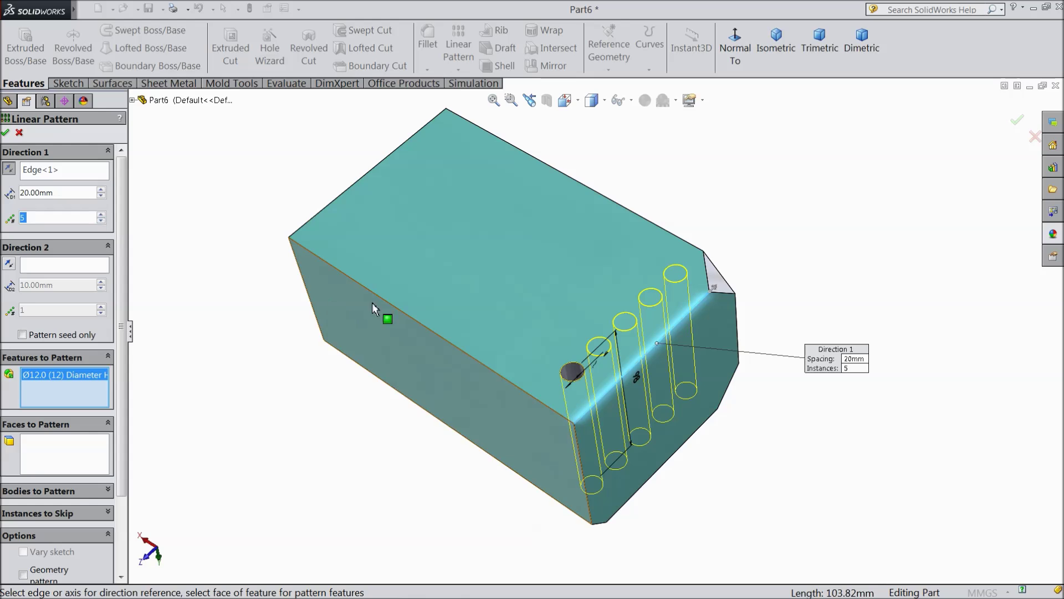
{"action": "scroll", "coordinate": [670, 335], "scroll_direction": "down", "scroll_amount": 2}
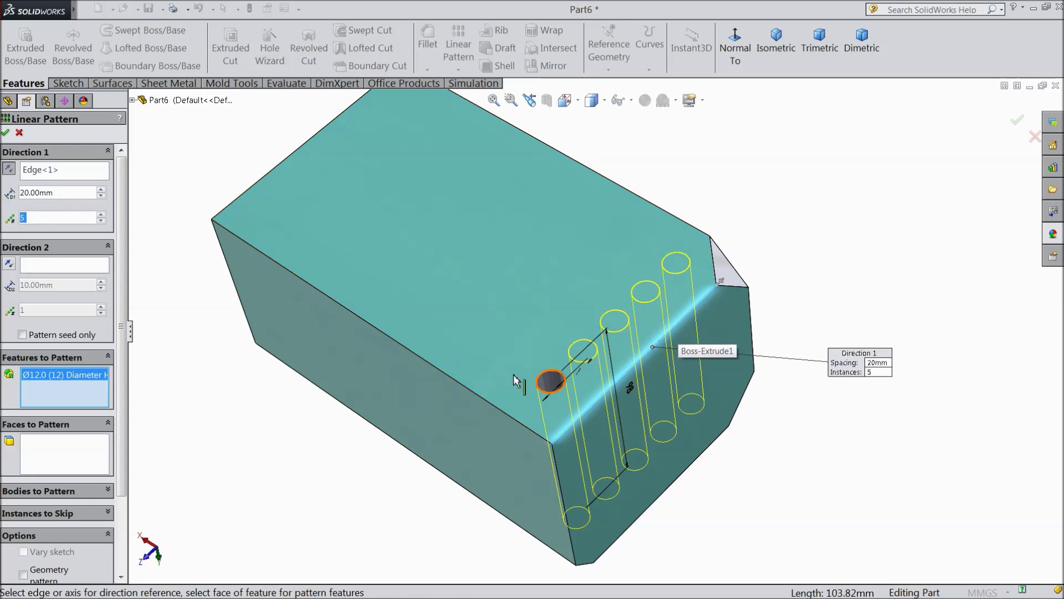
{"action": "left_click", "coordinate": [5, 132]}
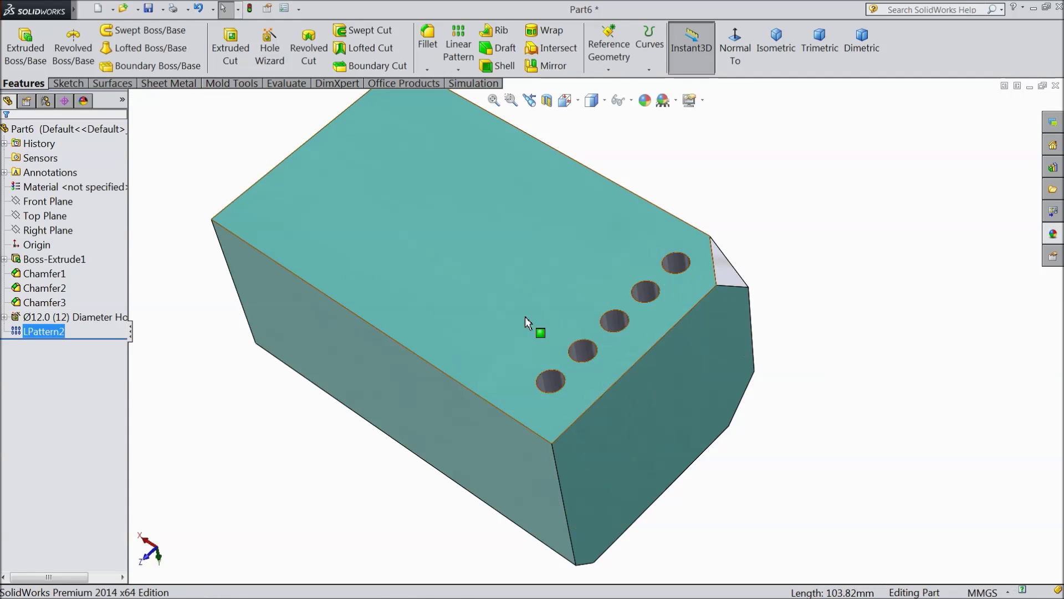
{"action": "mouse_move", "coordinate": [720, 233]}
{"action": "middle_mouse_down"}
{"action": "mouse_move", "coordinate": [735, 346]}
{"action": "mouse_move", "coordinate": [720, 334]}
{"action": "mouse_move", "coordinate": [735, 200]}
{"action": "mouse_move", "coordinate": [582, 133]}
{"action": "mouse_move", "coordinate": [722, 207]}
{"action": "mouse_move", "coordinate": [725, 235]}
{"action": "mouse_move", "coordinate": [711, 237]}
{"action": "middle_mouse_up"}
Inspect LPattern2, deselect it, and start another Linear Pattern
{"action": "scroll", "coordinate": [525, 271], "scroll_direction": "down", "scroll_amount": 2}
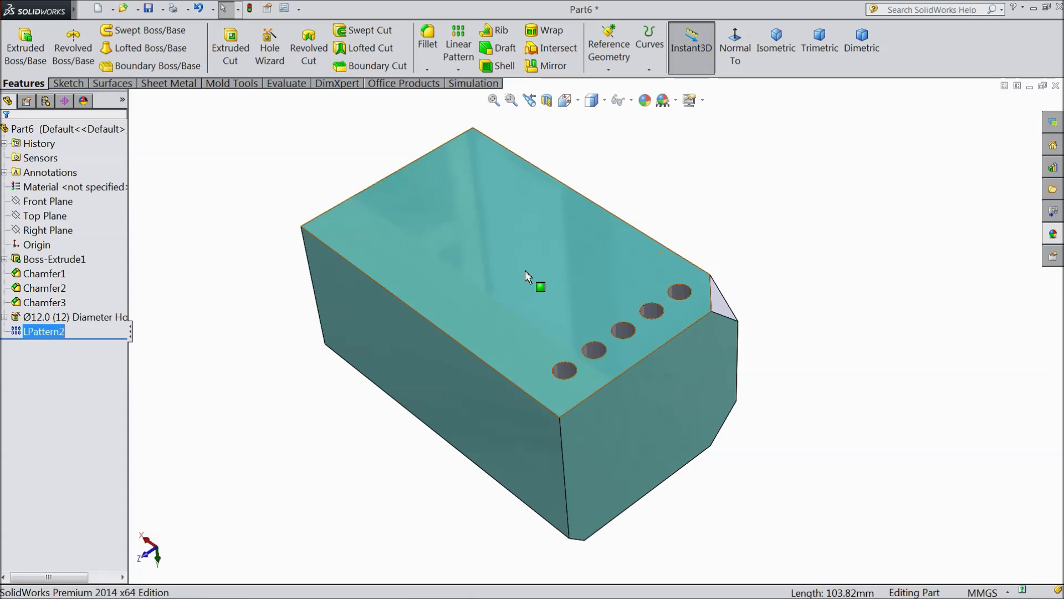
{"action": "left_click", "coordinate": [19, 335]}
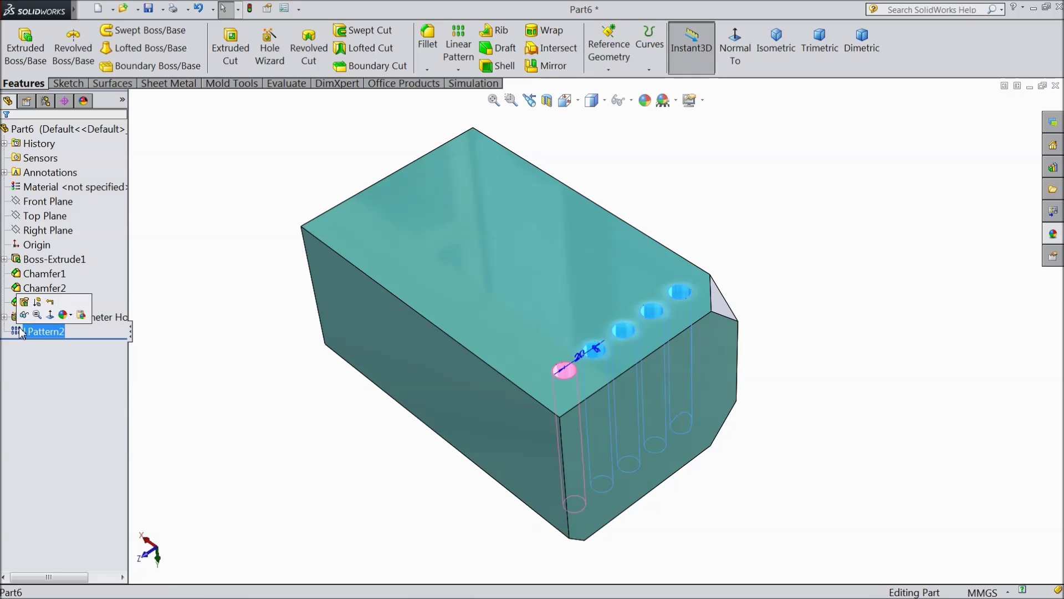
{"action": "left_click", "coordinate": [208, 282]}
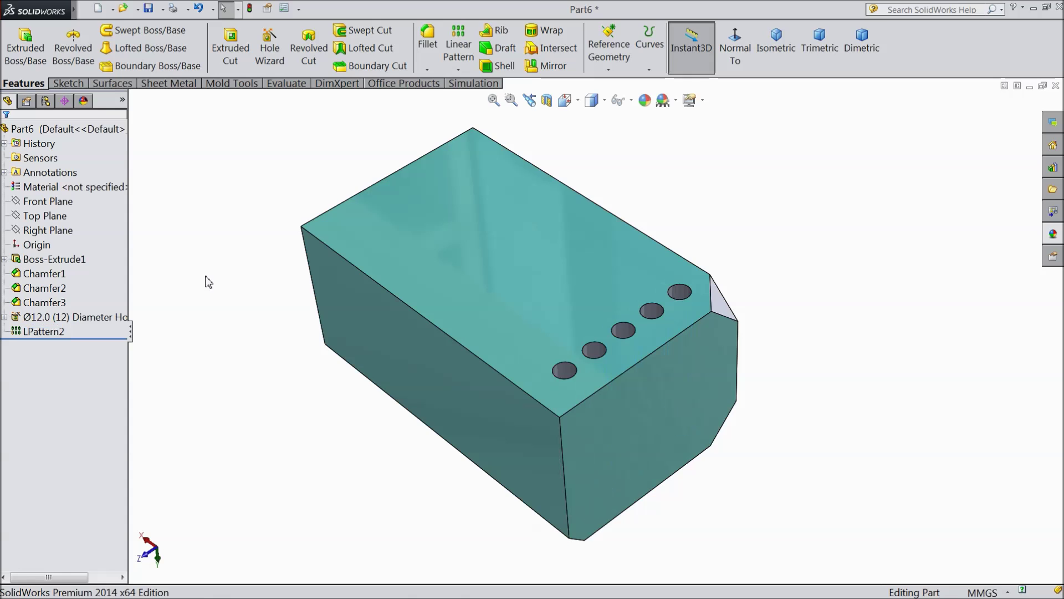
{"action": "left_click", "coordinate": [457, 69]}
{"action": "left_click", "coordinate": [476, 81]}
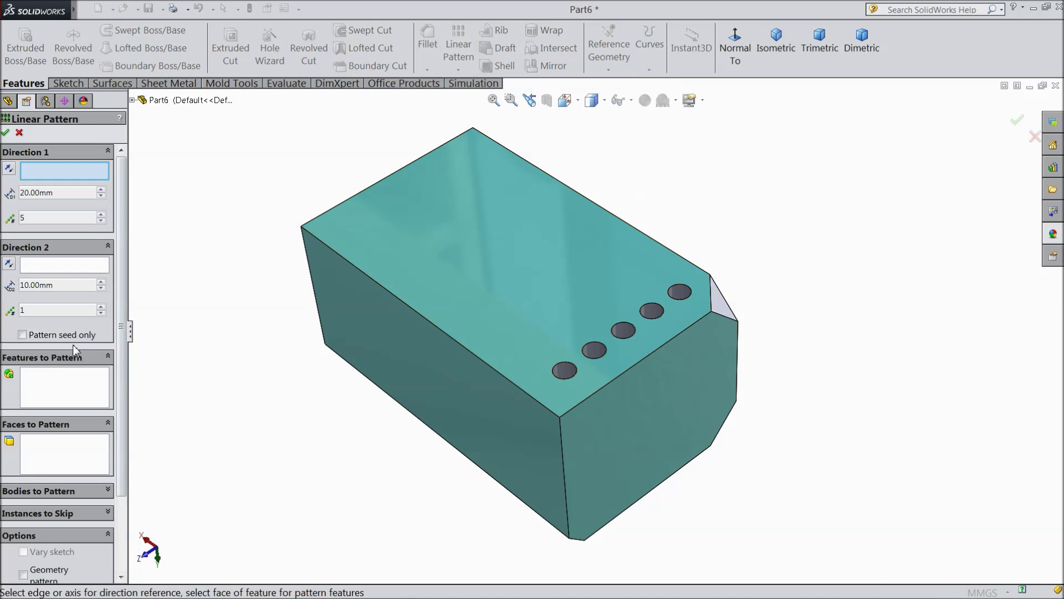
Use the long top edge as Direction 1 and pattern the 12 mm hole instead of LPattern2
{"action": "left_click", "coordinate": [500, 377]}
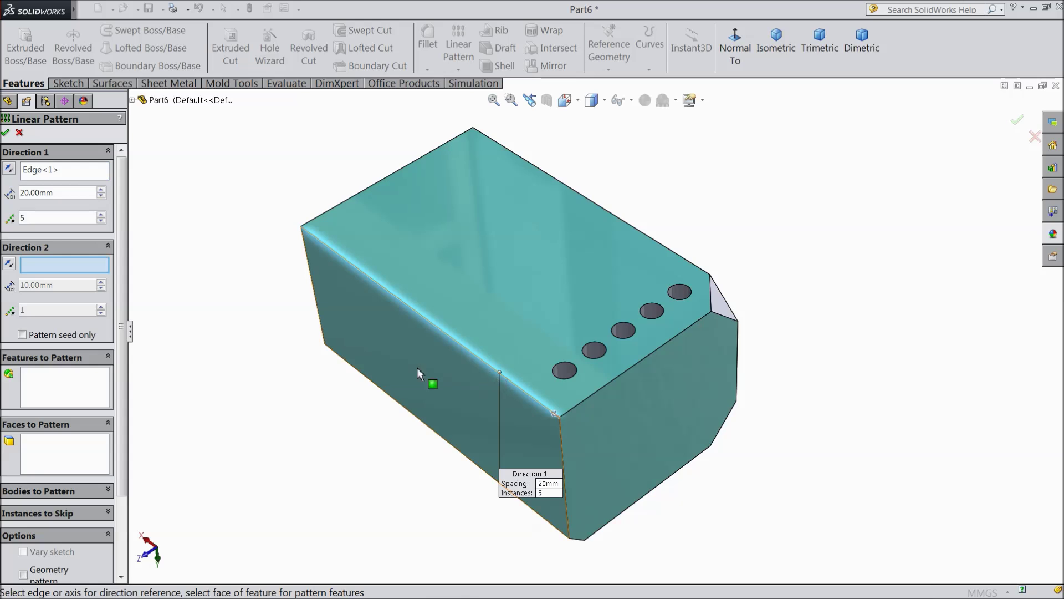
{"action": "left_click", "coordinate": [70, 388]}
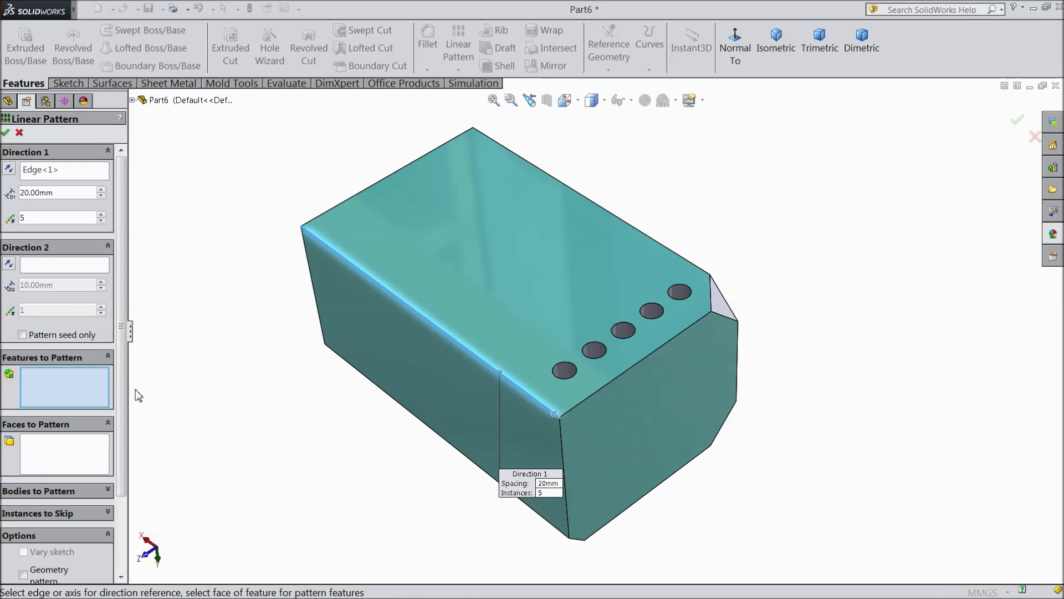
{"action": "left_click", "coordinate": [133, 101]}
{"action": "left_click", "coordinate": [177, 303]}
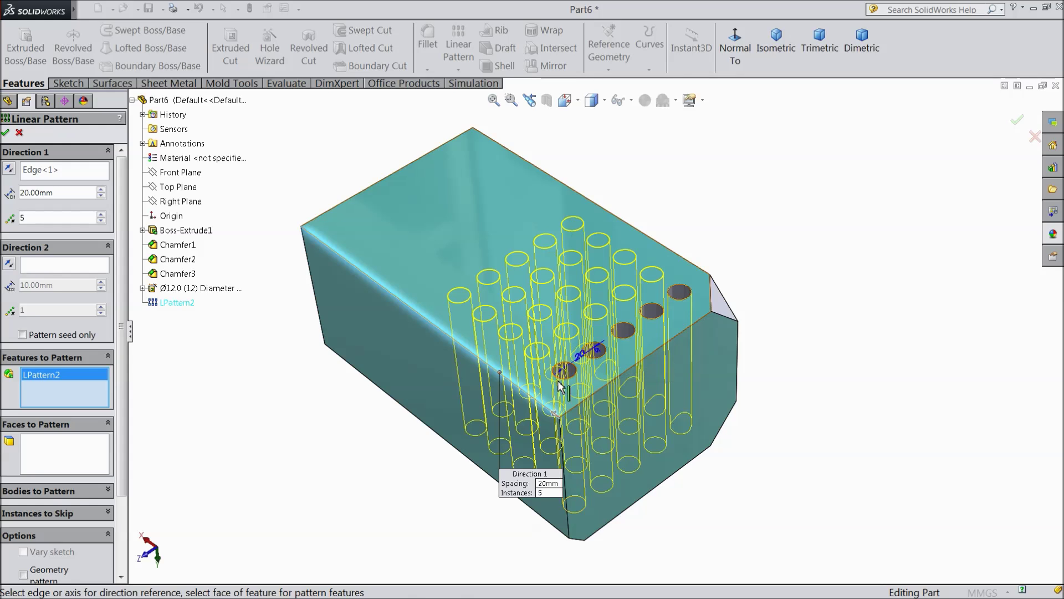
{"action": "right_click", "coordinate": [68, 375]}
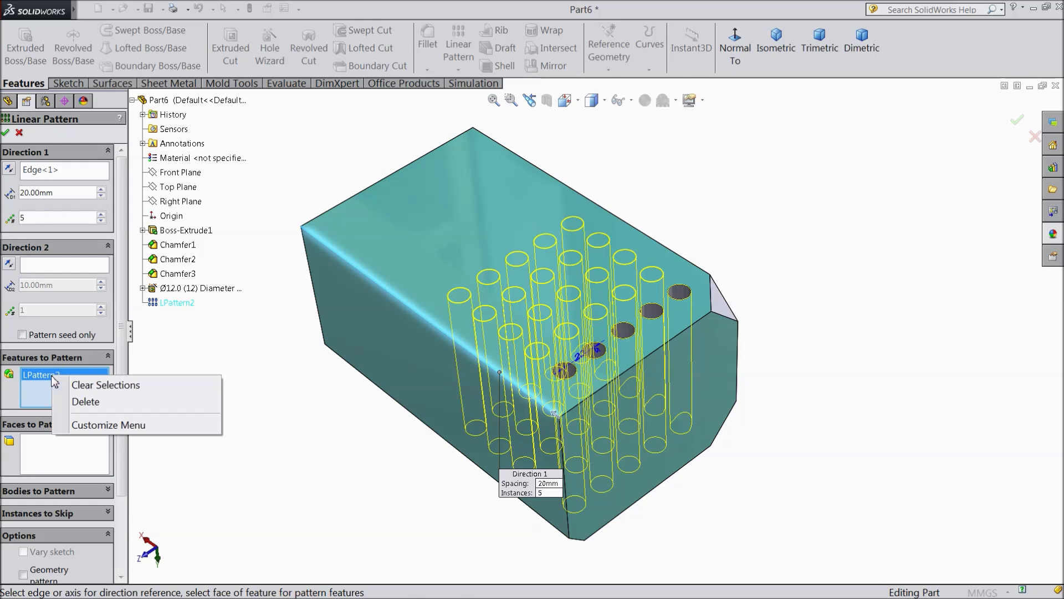
{"action": "left_click", "coordinate": [81, 399]}
{"action": "left_click", "coordinate": [557, 372]}
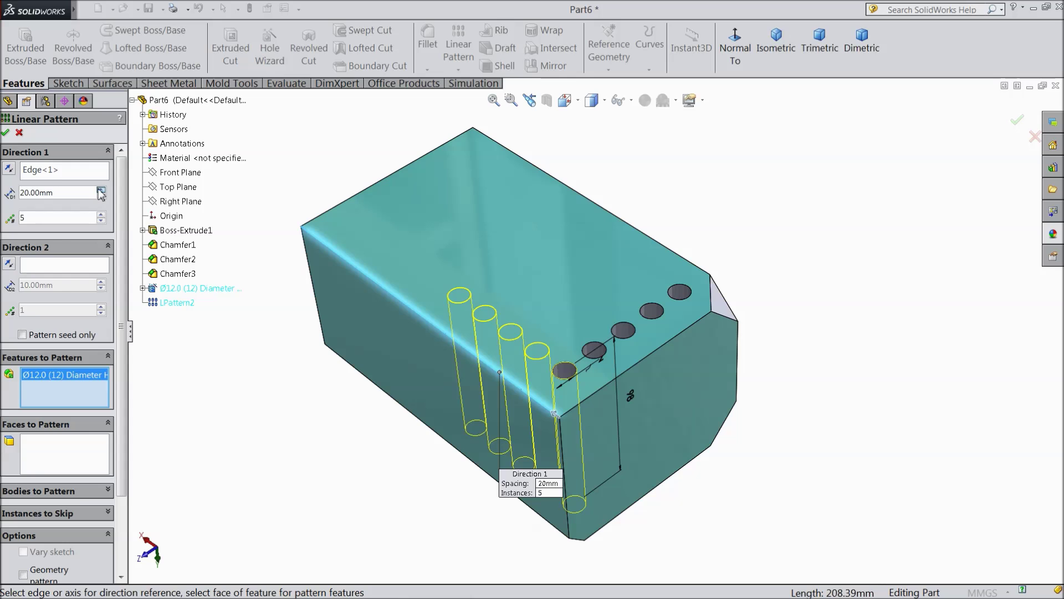
Set 30 mm spacing and 6 instances, then accept the pattern
{"action": "left_click", "coordinate": [101, 191]}
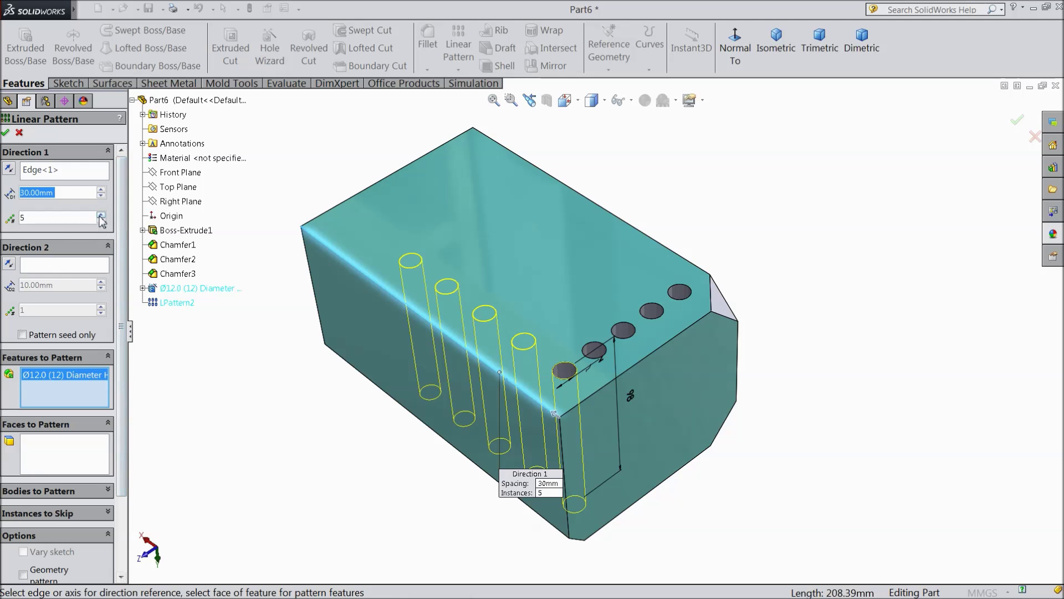
{"action": "left_click", "coordinate": [100, 215]}
{"action": "left_click", "coordinate": [100, 215]}
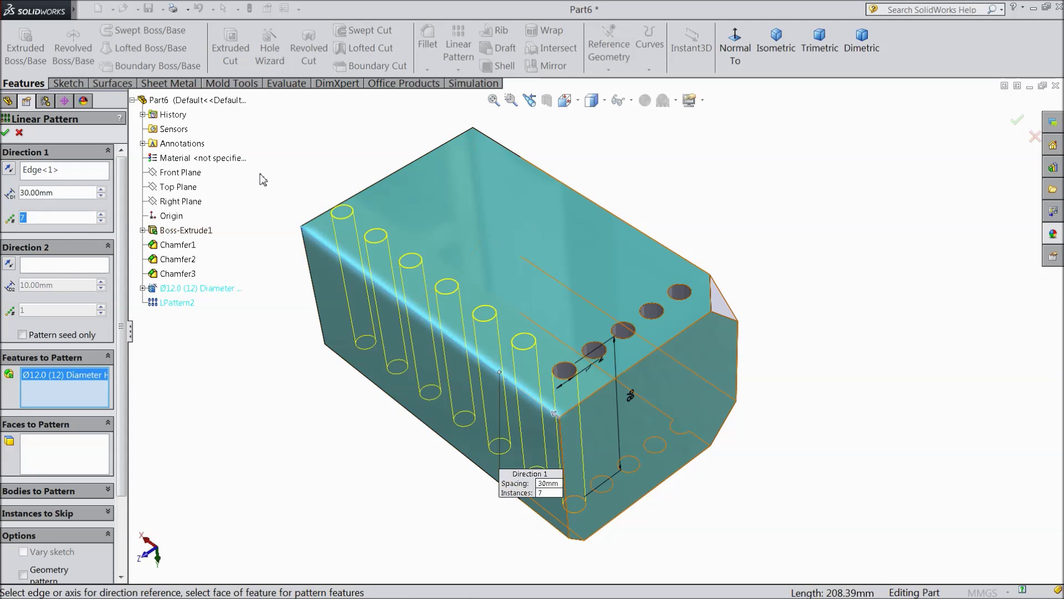
{"action": "middle_click_drag", "start_coordinate": [312, 156], "coordinate": [318, 233]}
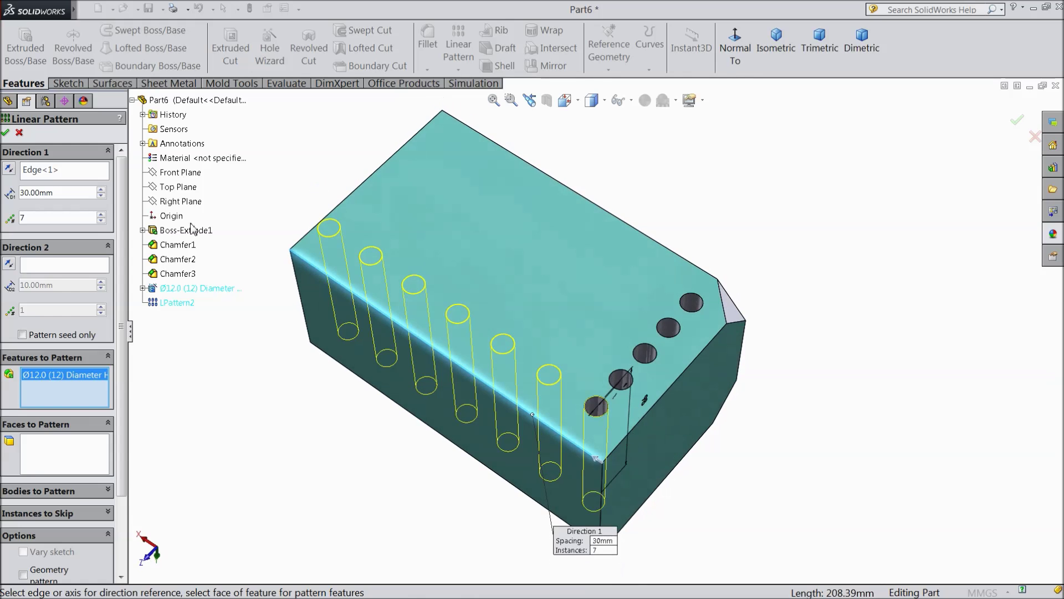
{"action": "left_click", "coordinate": [100, 220]}
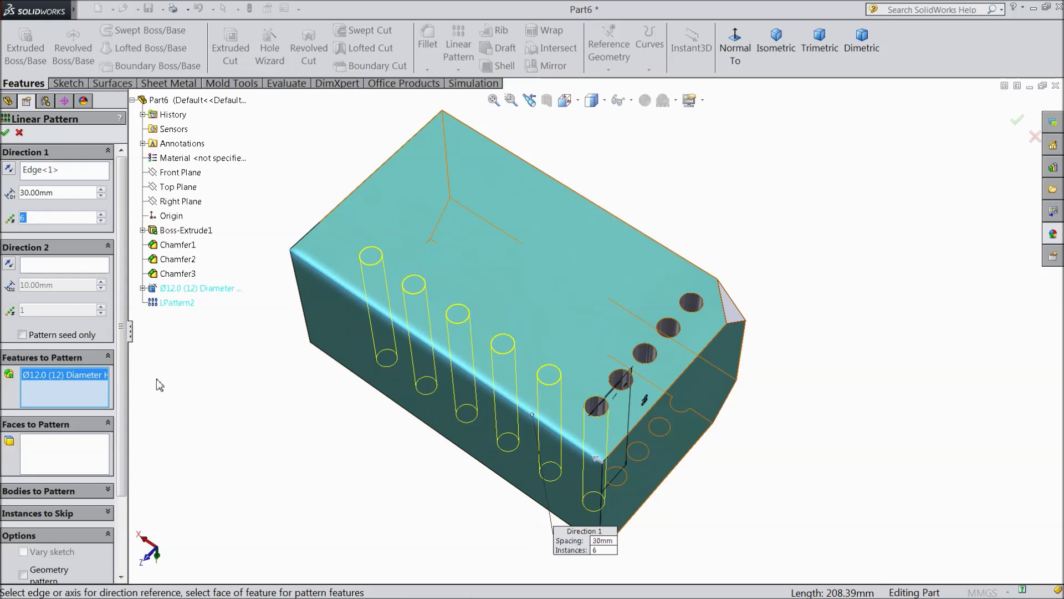
{"action": "left_click", "coordinate": [5, 133]}
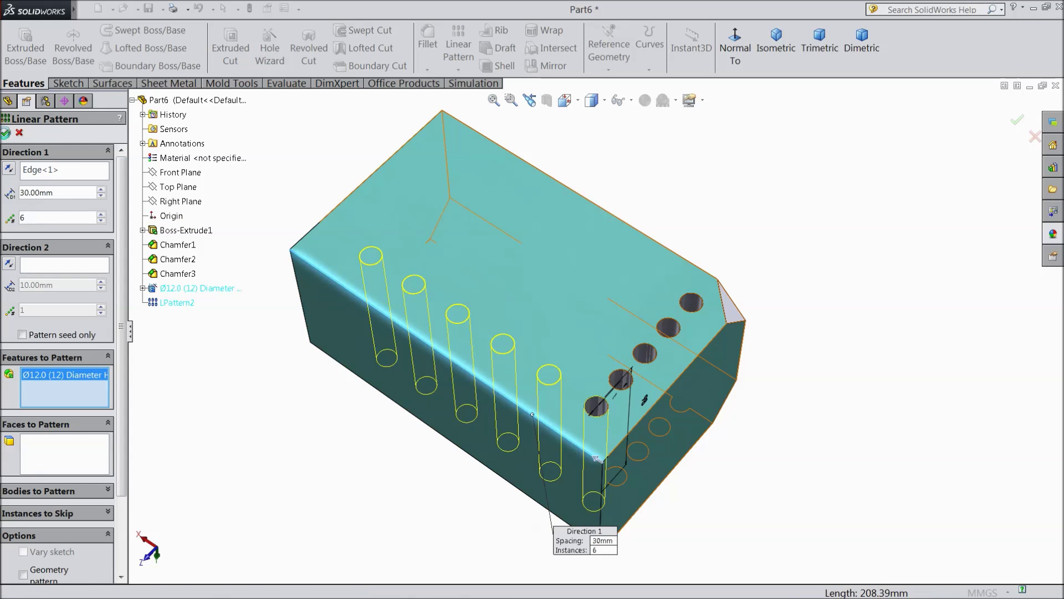
Delete LPattern3 and reopen LPattern2 for editing
{"action": "mouse_move", "coordinate": [277, 372]}
{"action": "middle_mouse_down"}
{"action": "mouse_move", "coordinate": [302, 227]}
{"action": "mouse_move", "coordinate": [282, 363]}
{"action": "middle_mouse_up"}
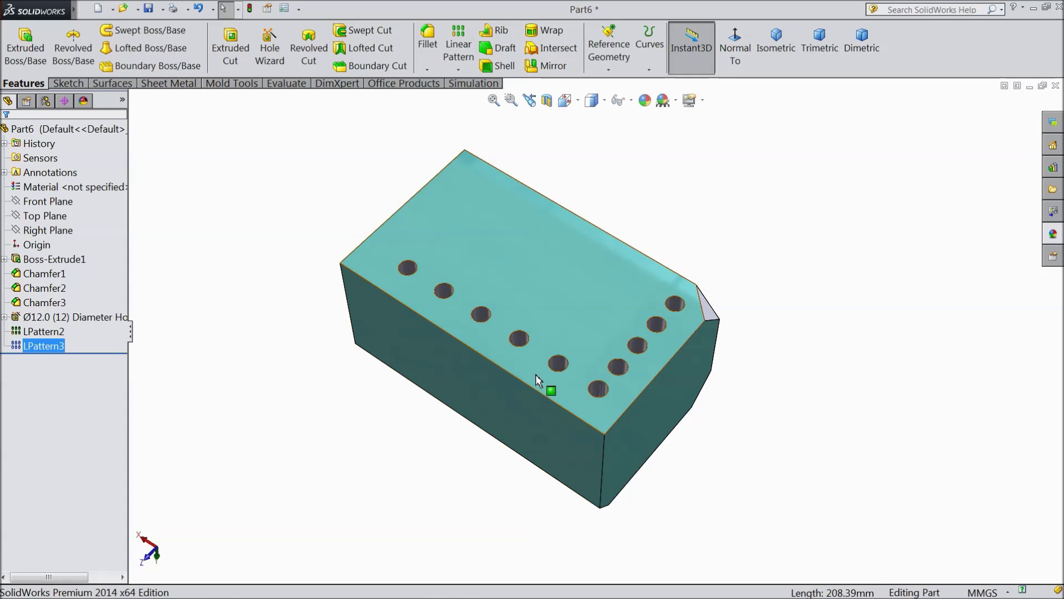
{"action": "scroll", "coordinate": [498, 356], "scroll_direction": "down", "scroll_amount": 2}
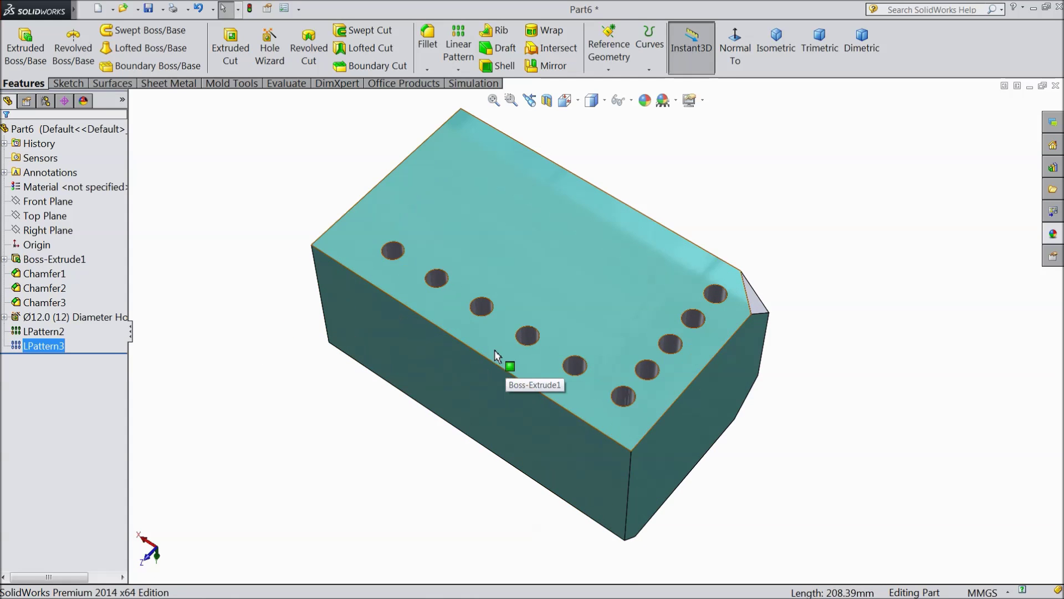
{"action": "right_click", "coordinate": [47, 349]}
{"action": "left_click", "coordinate": [81, 405]}
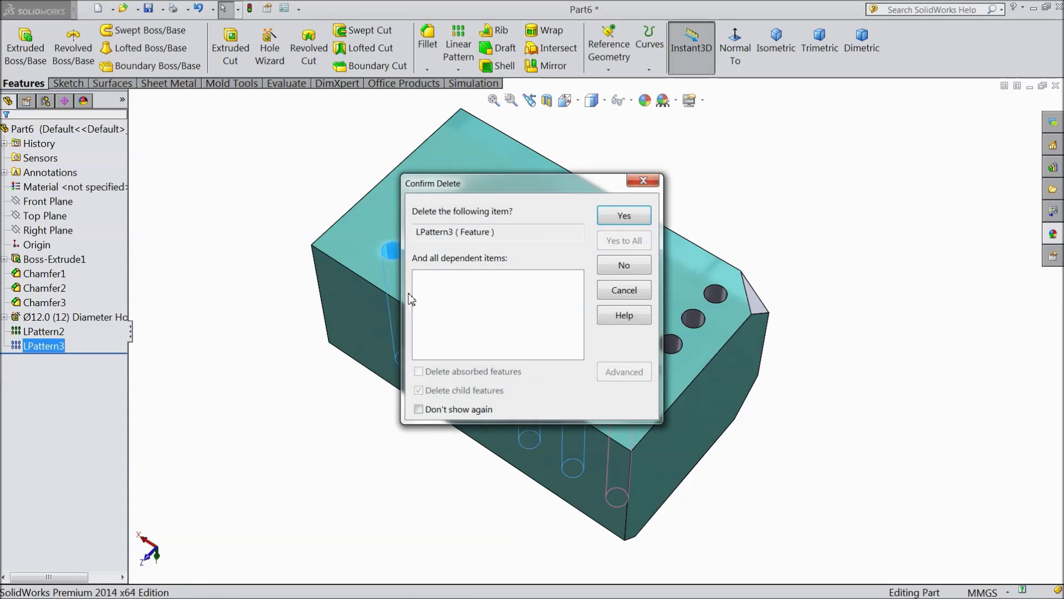
{"action": "left_click", "coordinate": [622, 215]}
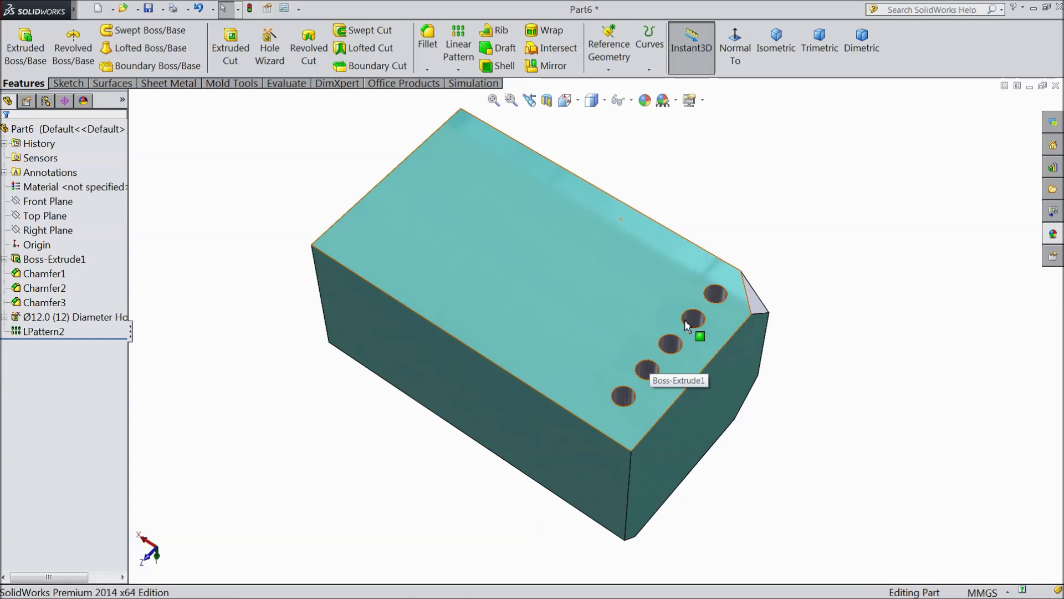
{"action": "right_click", "coordinate": [18, 332]}
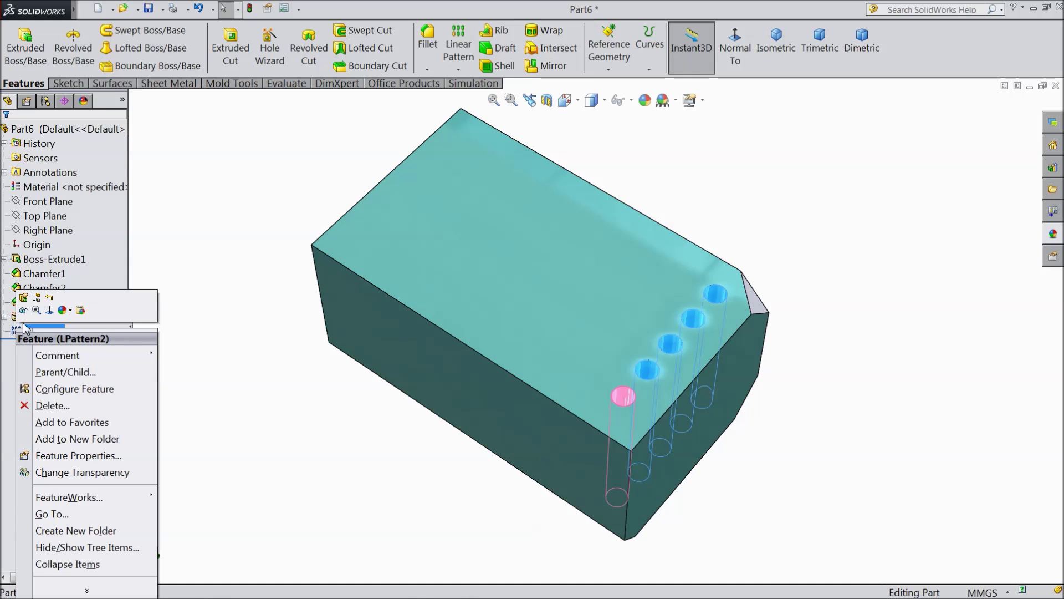
{"action": "left_click", "coordinate": [24, 298]}
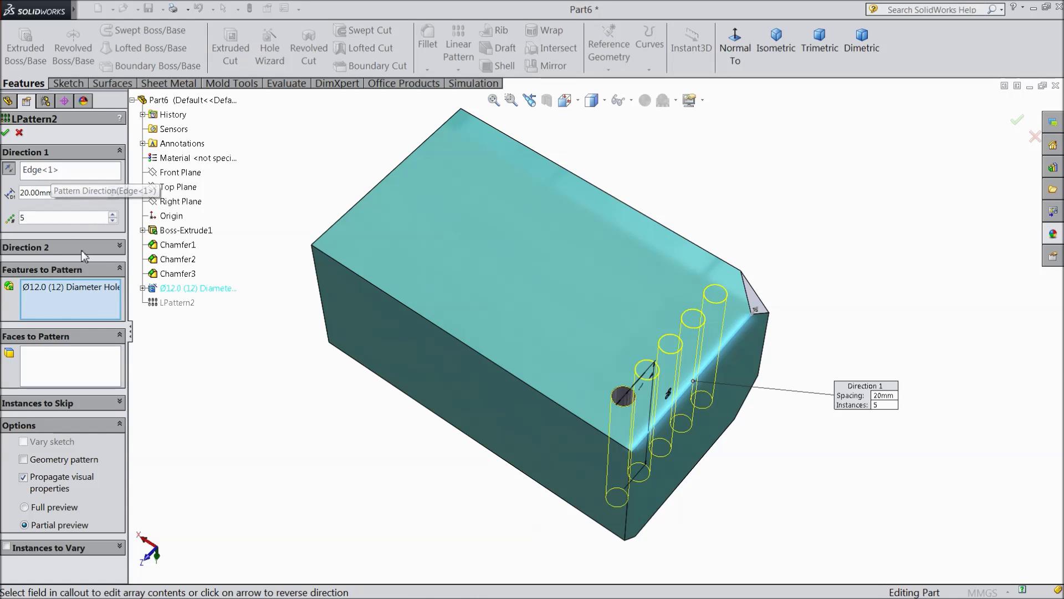
Enable Direction 2 along the long top edge
{"action": "left_click", "coordinate": [121, 246]}
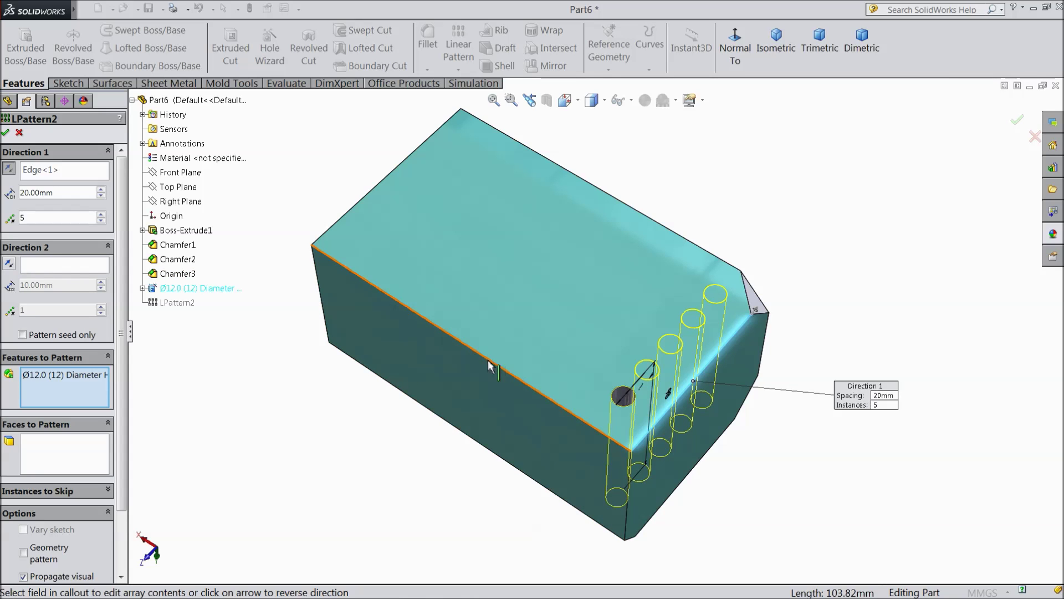
{"action": "left_click", "coordinate": [63, 264]}
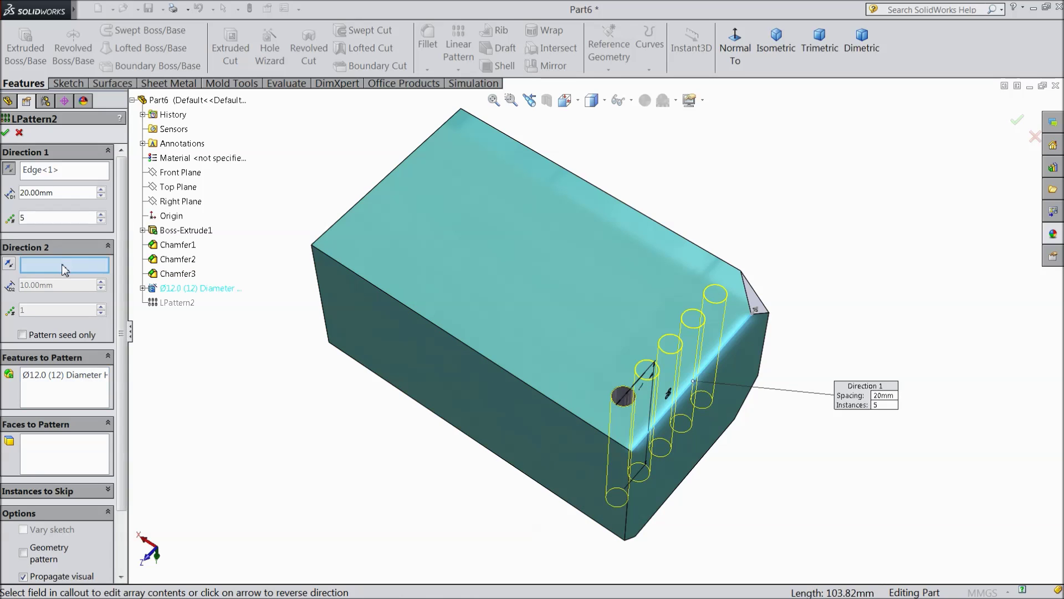
{"action": "left_click", "coordinate": [474, 353]}
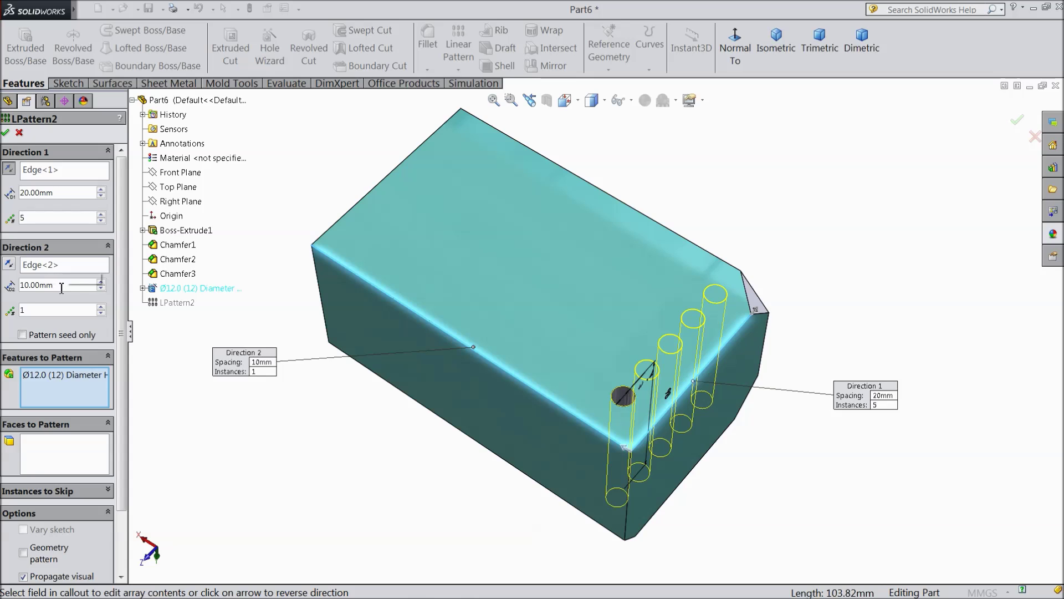
Set Direction 2 to 30 mm spacing and 6 instances, then apply the grid
{"action": "left_click", "coordinate": [101, 282]}
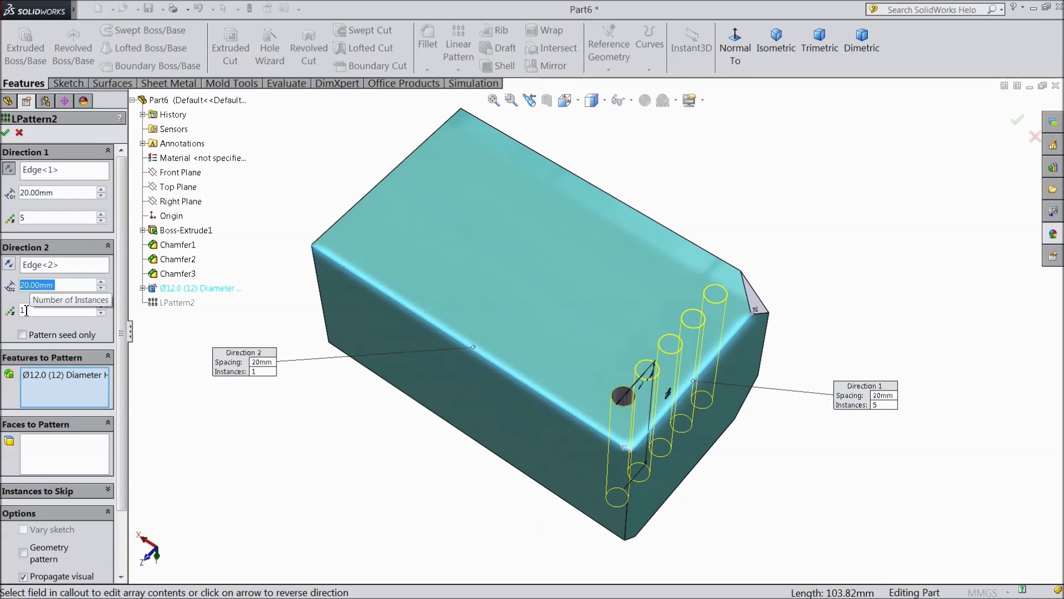
{"action": "left_click", "coordinate": [102, 307]}
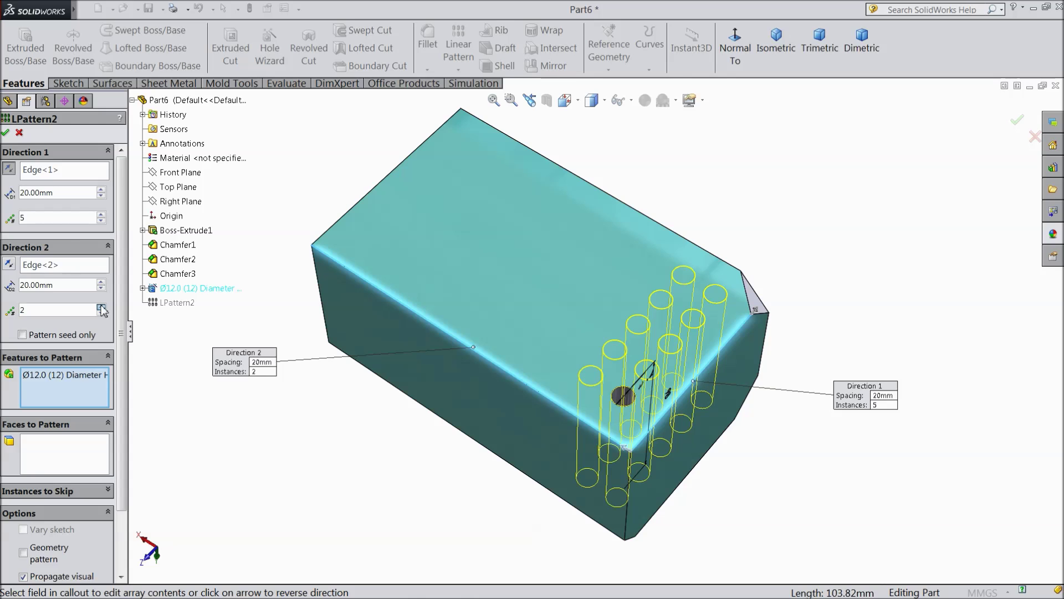
{"action": "left_click", "coordinate": [102, 307]}
{"action": "left_click", "coordinate": [101, 307]}
{"action": "left_click", "coordinate": [101, 307]}
{"action": "left_click", "coordinate": [101, 307]}
{"action": "left_click", "coordinate": [102, 307]}
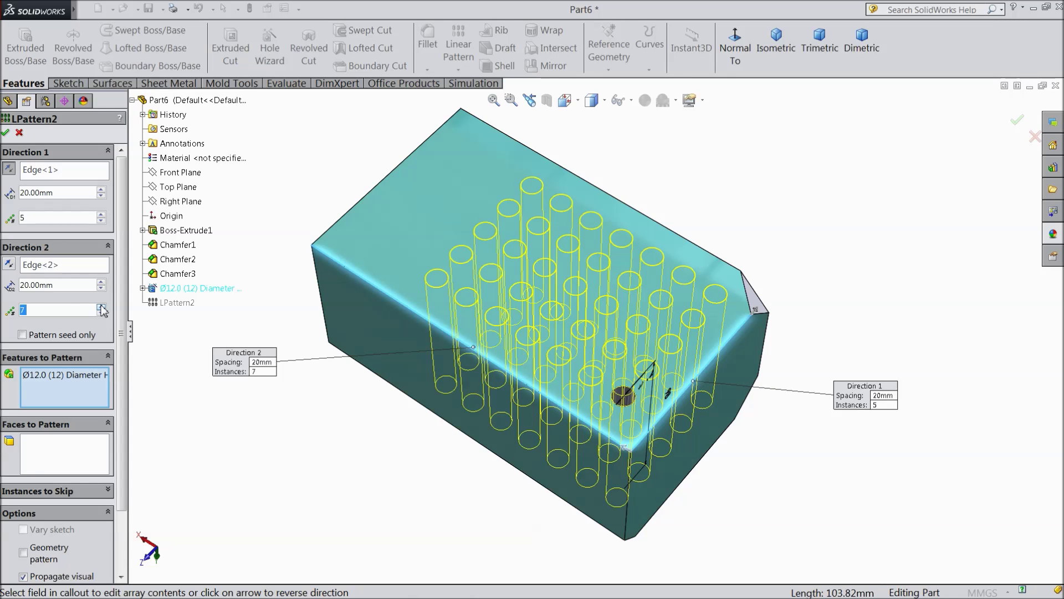
{"action": "left_click", "coordinate": [101, 283]}
{"action": "left_click", "coordinate": [101, 283]}
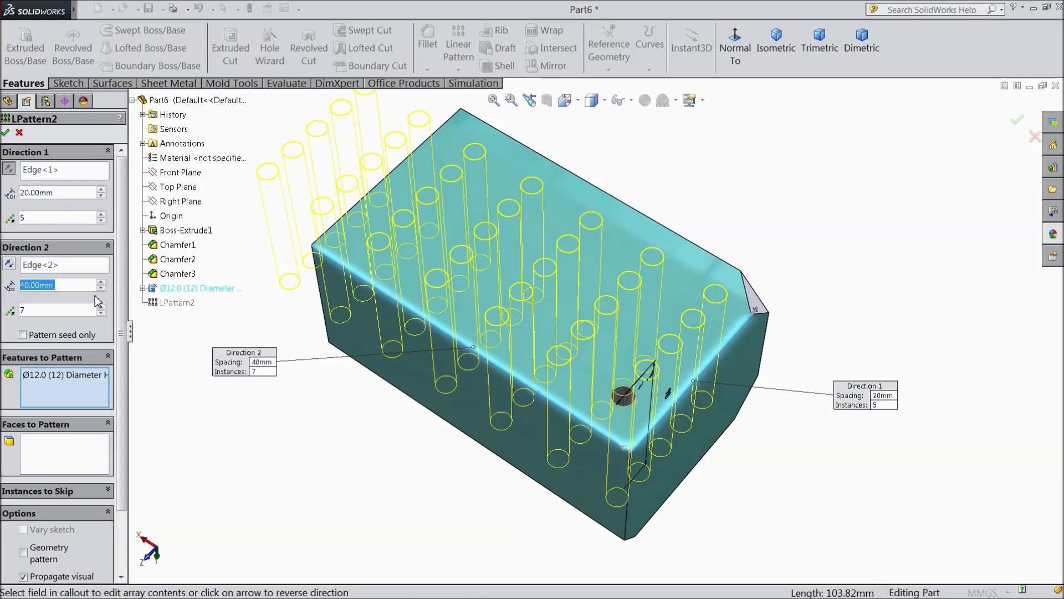
{"action": "left_click", "coordinate": [101, 288]}
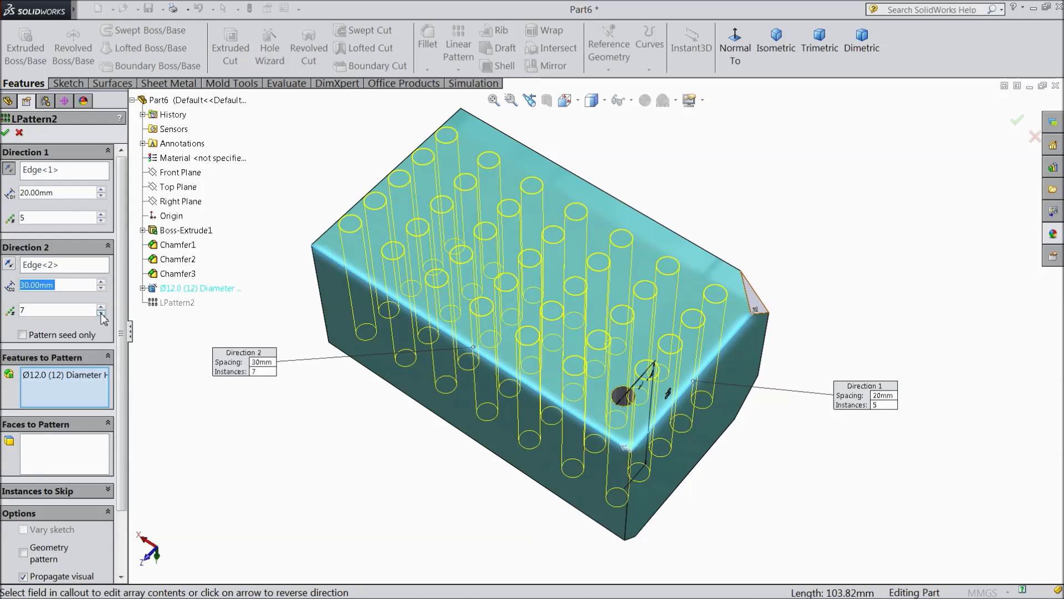
{"action": "left_click", "coordinate": [101, 314]}
{"action": "key", "text": "Up"}
{"action": "key", "text": "Up"}
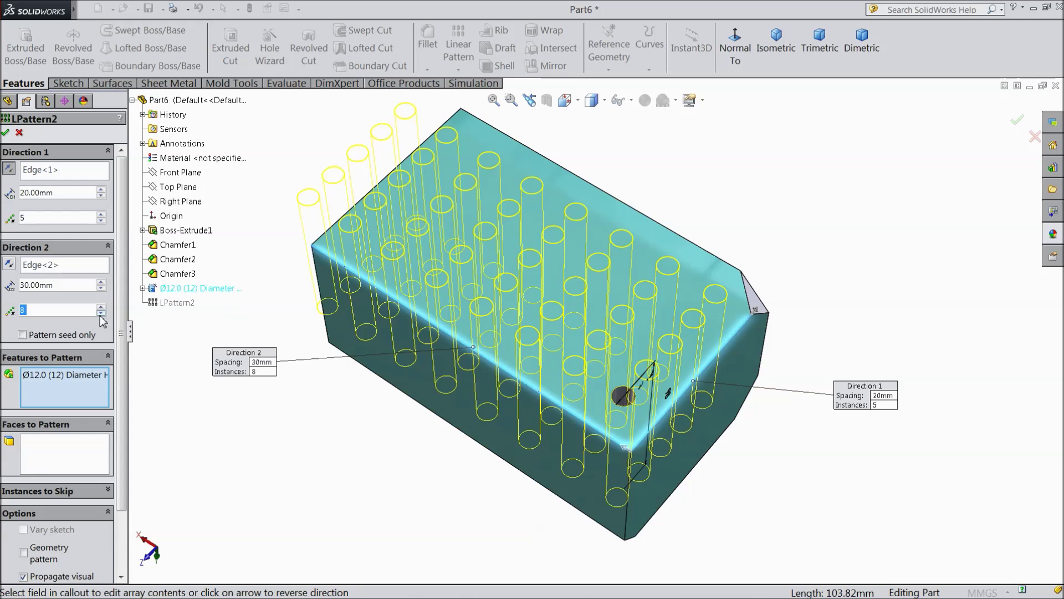
{"action": "left_click", "coordinate": [101, 314]}
{"action": "left_click", "coordinate": [100, 314]}
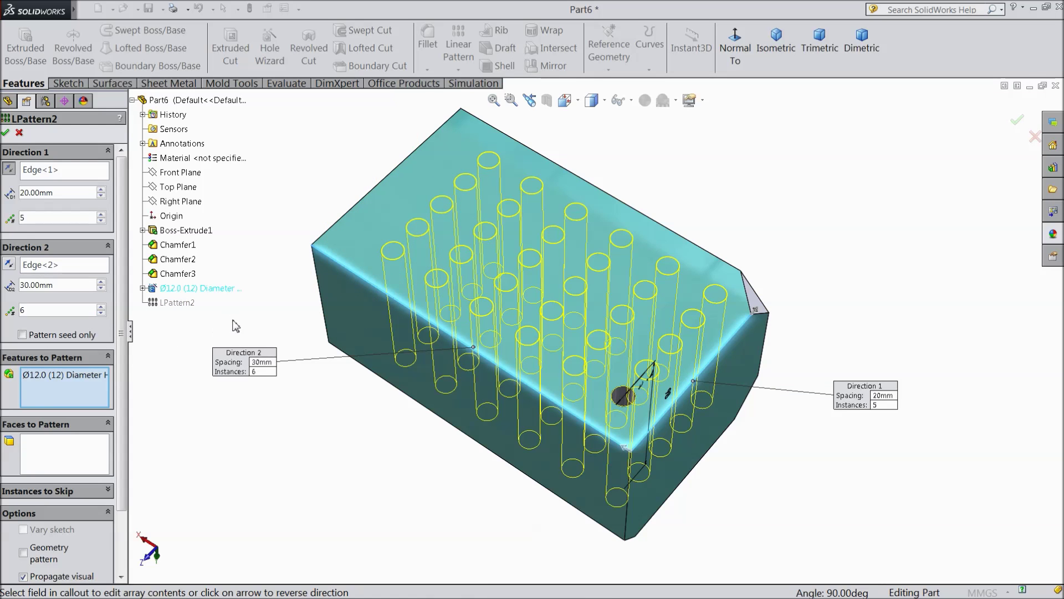
{"action": "left_click", "coordinate": [5, 133]}
Edit LPattern2 and expand its empty Instances to Skip list
{"action": "middle_click_drag", "start_coordinate": [298, 352], "coordinate": [268, 387]}
{"action": "key", "text": "Escape"}
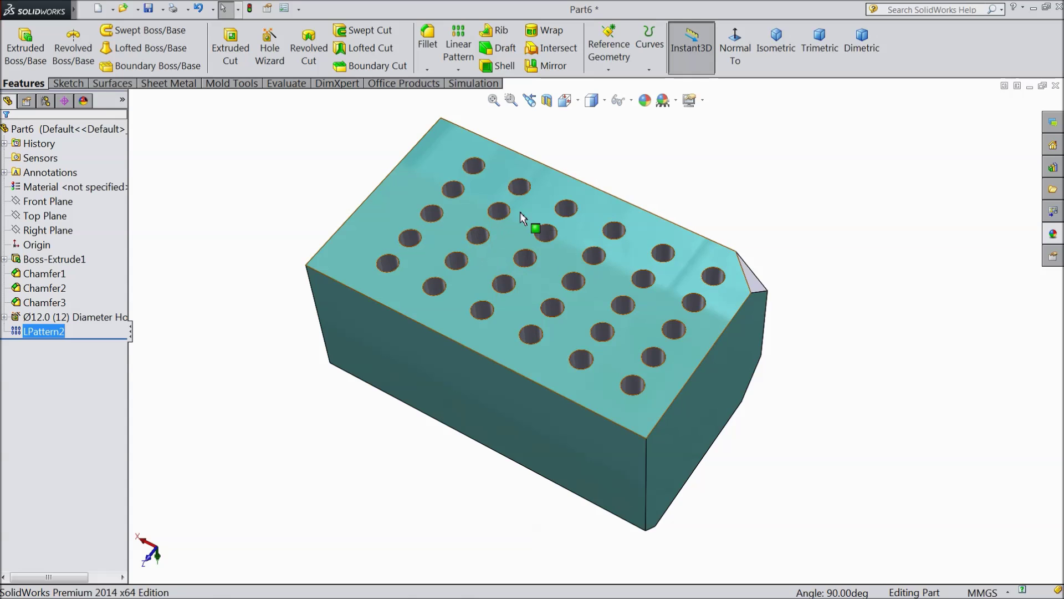
{"action": "left_click", "coordinate": [16, 332]}
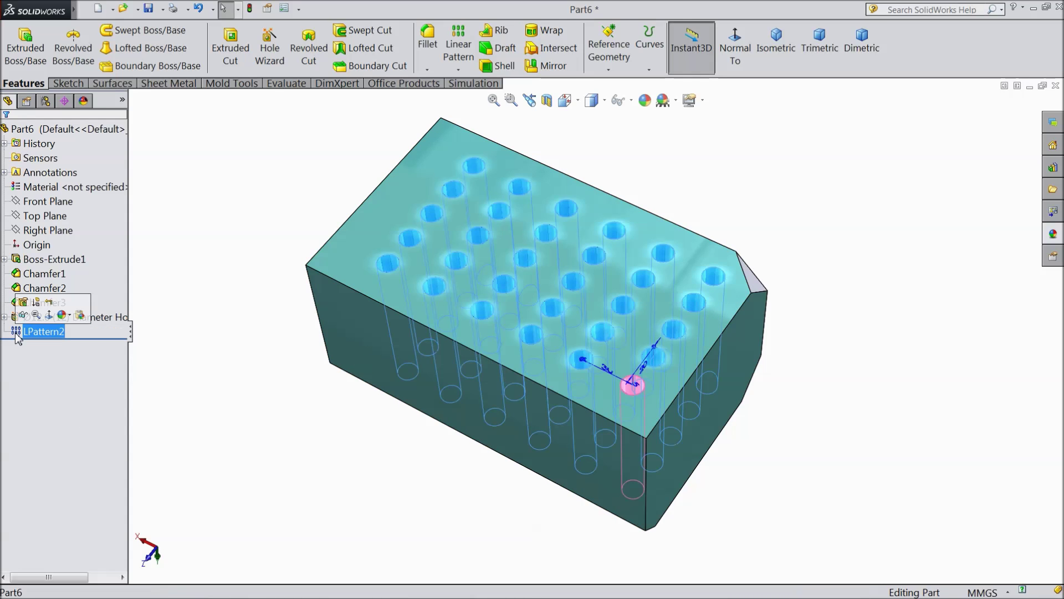
{"action": "left_click", "coordinate": [23, 303]}
{"action": "scroll", "coordinate": [66, 399], "scroll_direction": "down", "scroll_amount": 3}
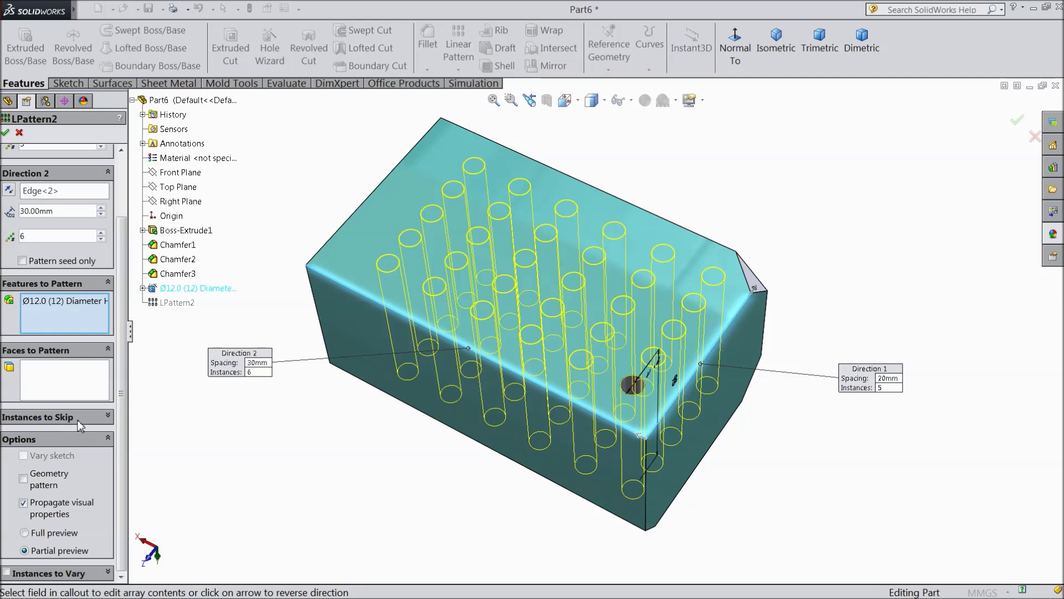
{"action": "left_click", "coordinate": [108, 417]}
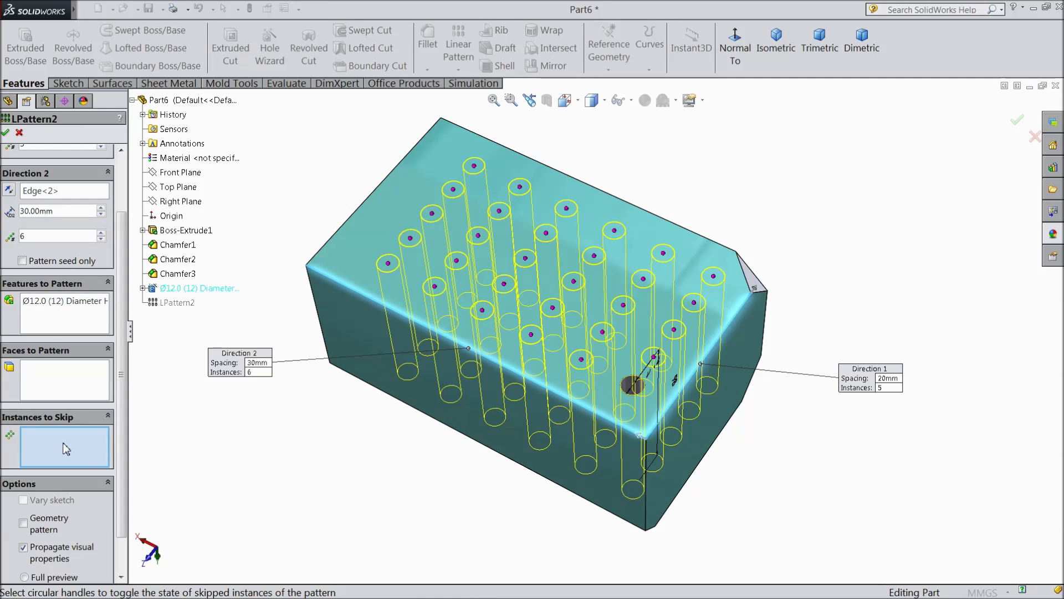
Skip the pattern instances at positions (2,5), (3,4) and (4,3)
{"action": "scroll", "coordinate": [546, 362], "scroll_direction": "down", "scroll_amount": 3}
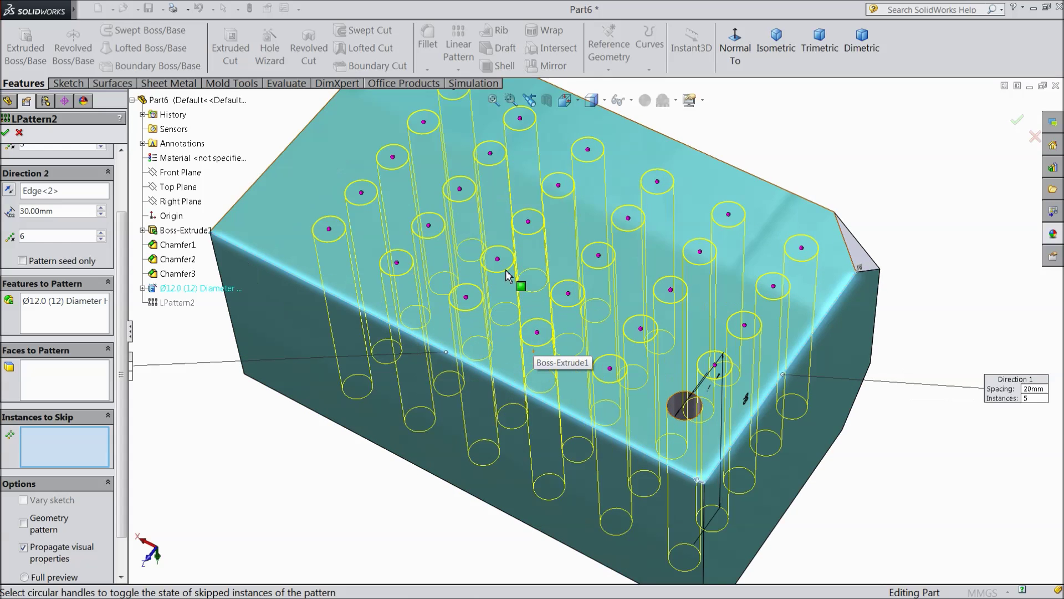
{"action": "scroll", "coordinate": [506, 276], "scroll_direction": "up", "scroll_amount": 1}
{"action": "scroll", "coordinate": [535, 167], "scroll_direction": "down", "scroll_amount": 1}
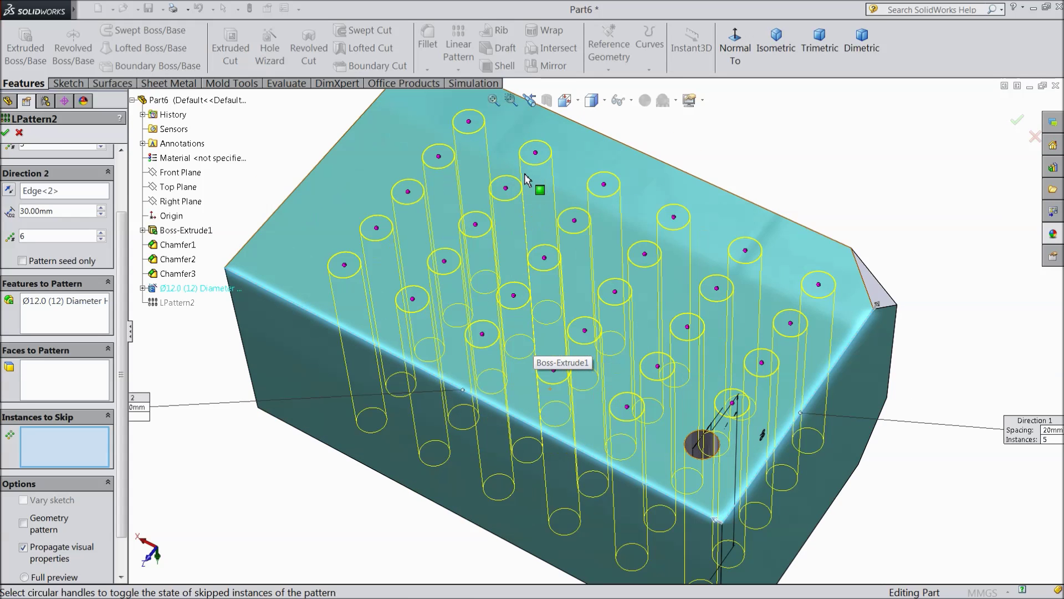
{"action": "left_click", "coordinate": [444, 262]}
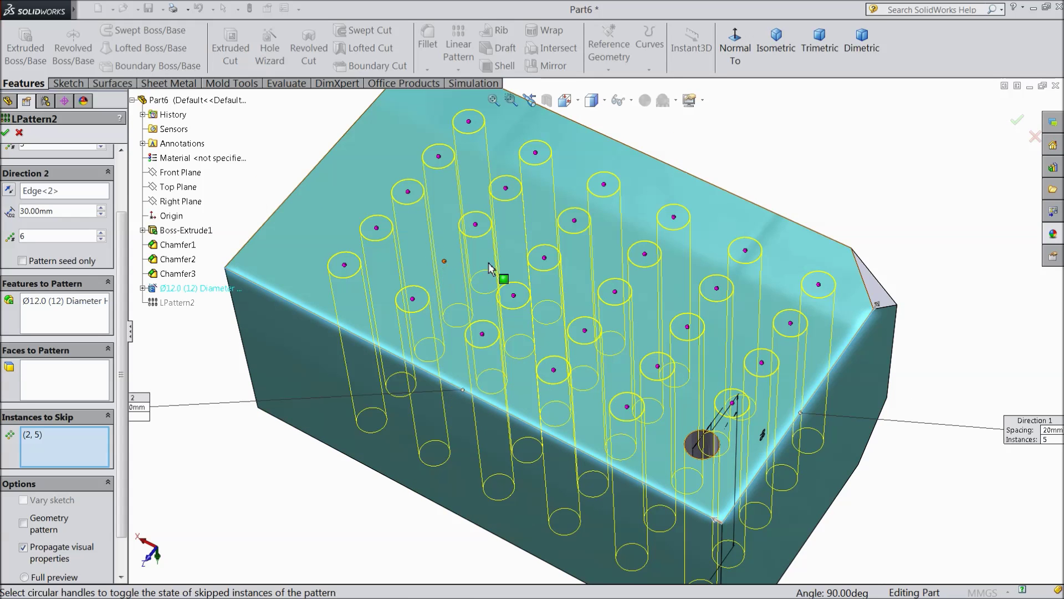
{"action": "left_click", "coordinate": [544, 258]}
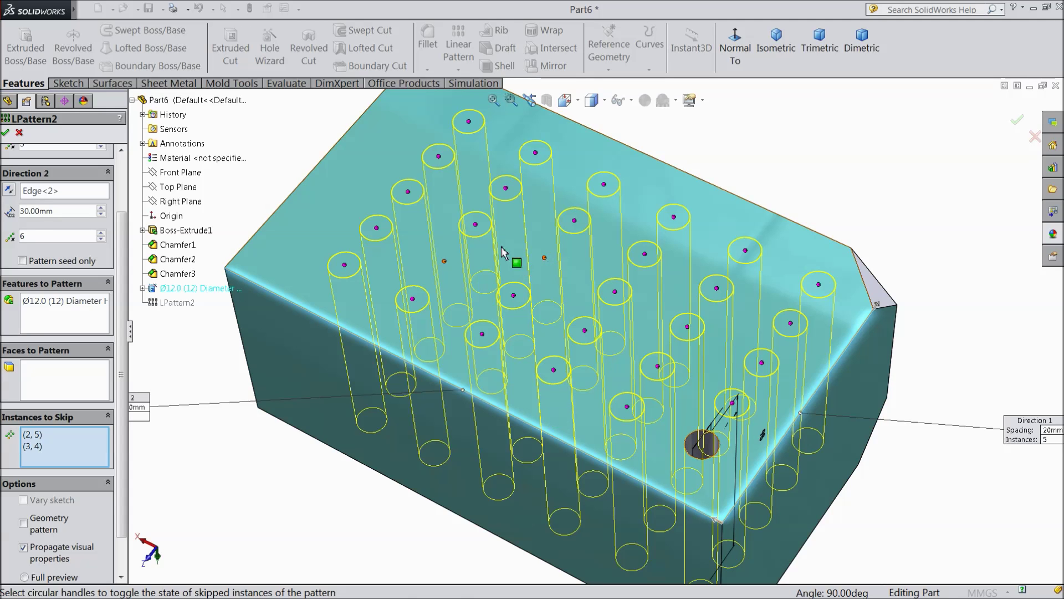
{"action": "left_click", "coordinate": [645, 254]}
Skip five more central and front holes, then accept LPattern2 with eight instances skipped
{"action": "left_click", "coordinate": [574, 222]}
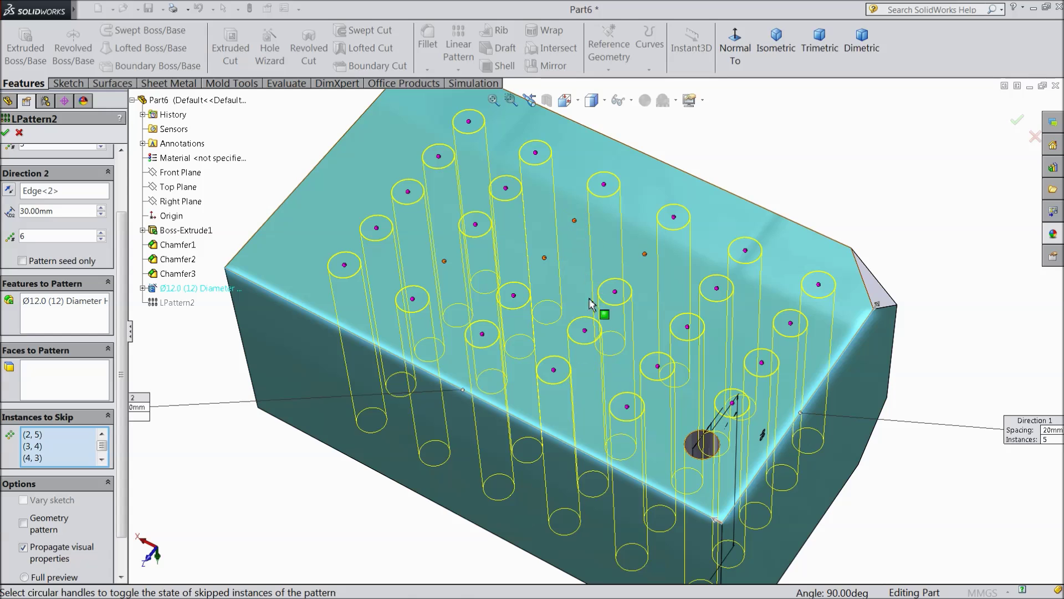
{"action": "left_click", "coordinate": [585, 332]}
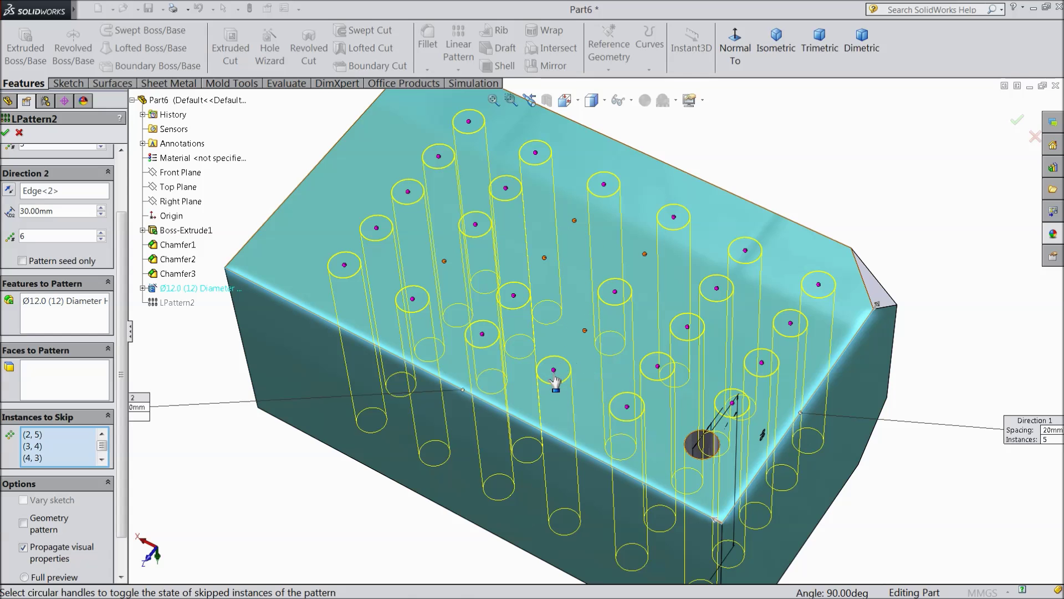
{"action": "left_click", "coordinate": [554, 370]}
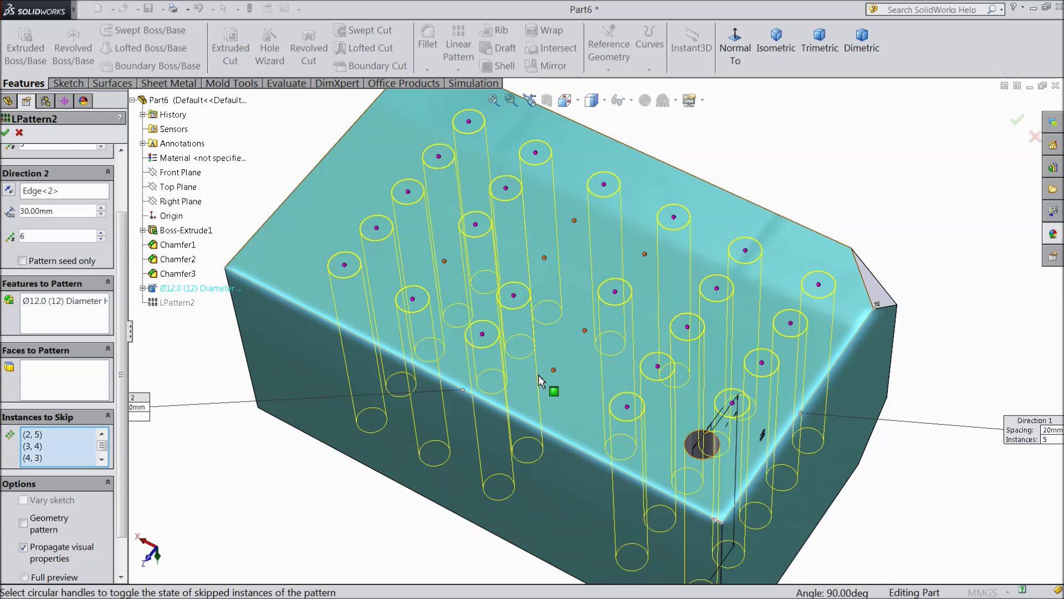
{"action": "left_click", "coordinate": [482, 335]}
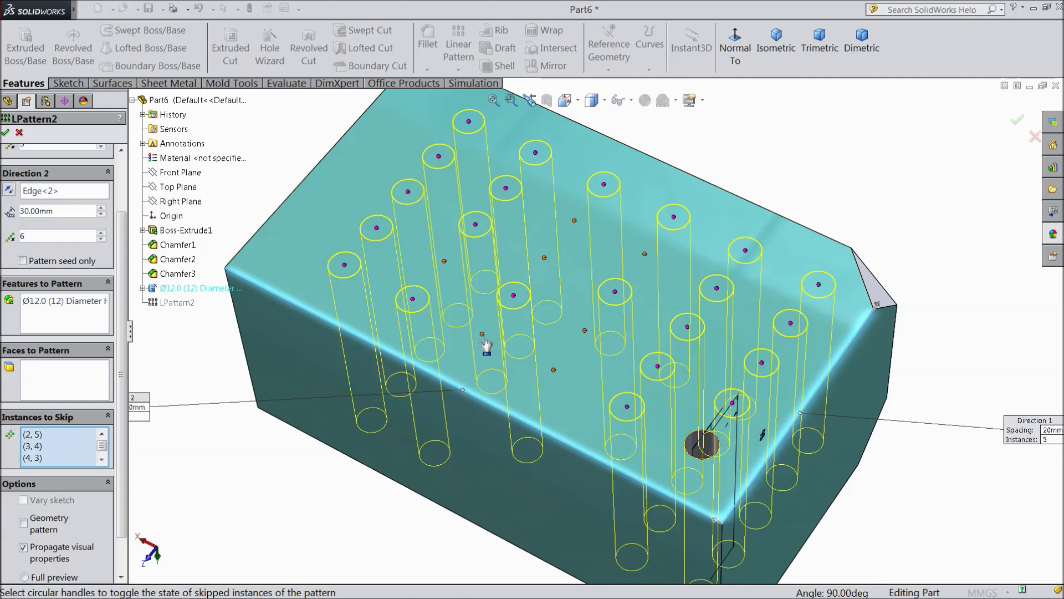
{"action": "left_click", "coordinate": [514, 296]}
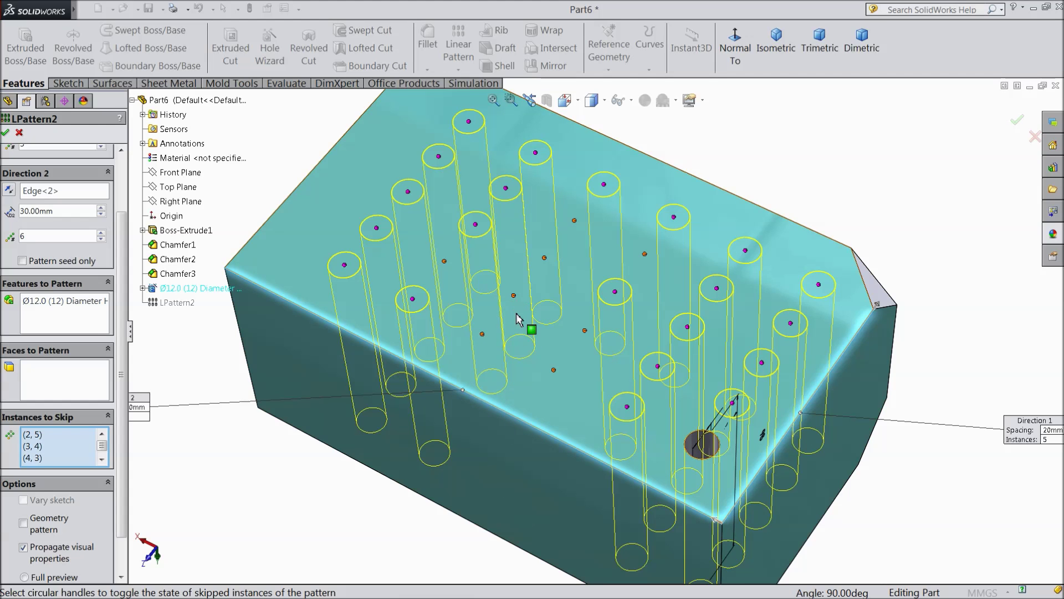
{"action": "left_click", "coordinate": [5, 133]}
{"action": "key", "text": "f"}
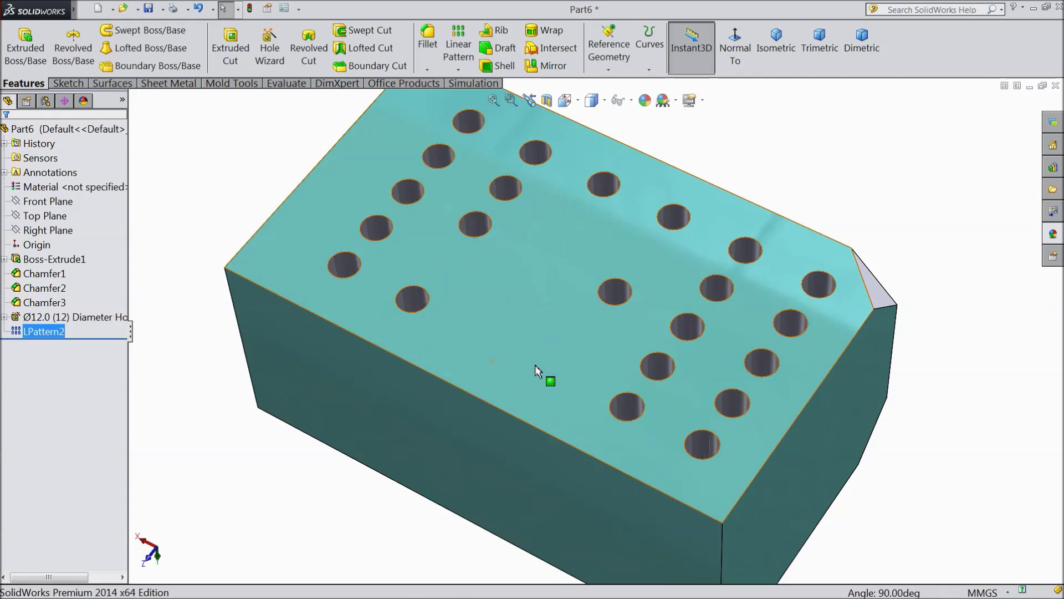
{"action": "scroll", "coordinate": [574, 295], "scroll_direction": "down", "scroll_amount": 2}
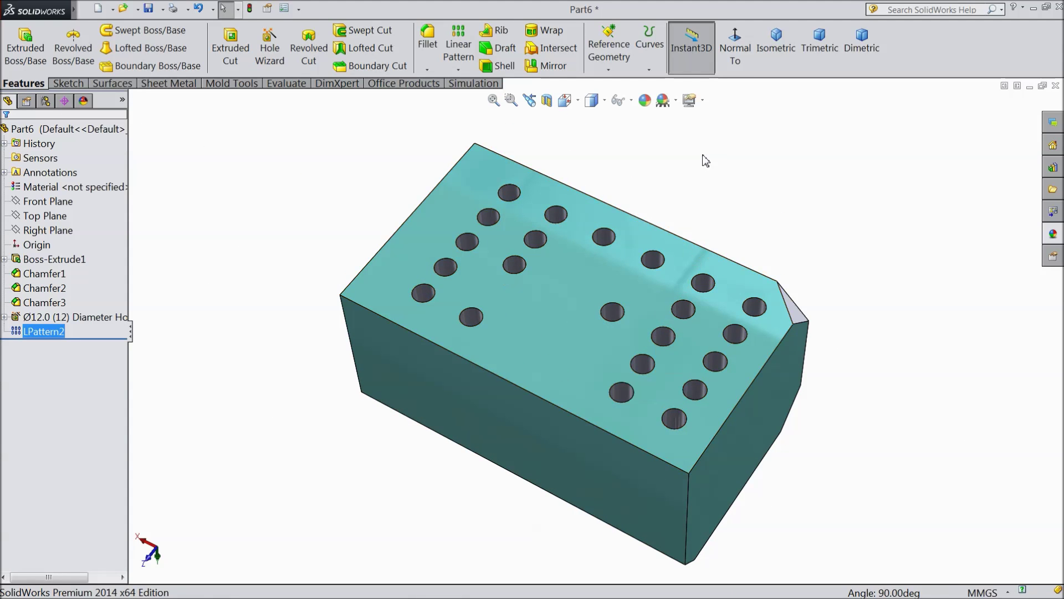
{"action": "middle_click_drag", "start_coordinate": [669, 299], "coordinate": [710, 158]}
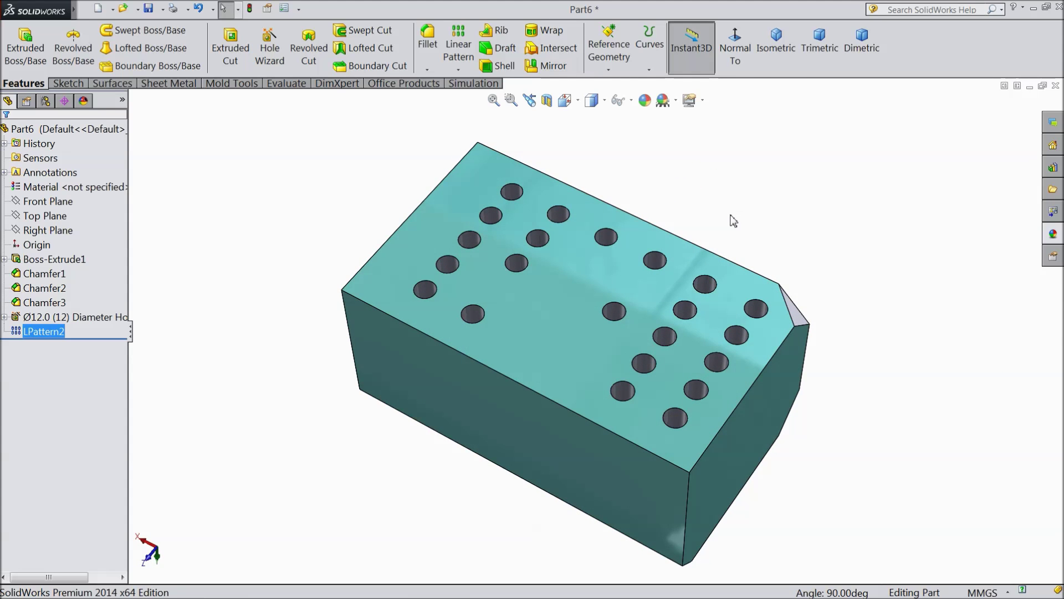
{"action": "middle_click_drag", "start_coordinate": [712, 245], "coordinate": [699, 203]}
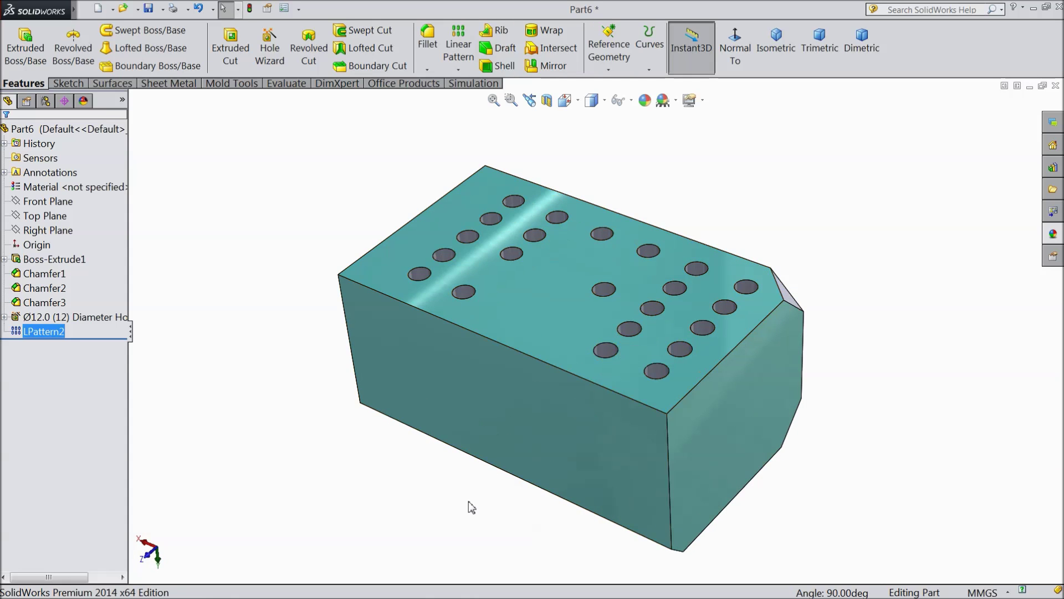
{"action": "middle_click_drag", "start_coordinate": [468, 501], "coordinate": [507, 227]}
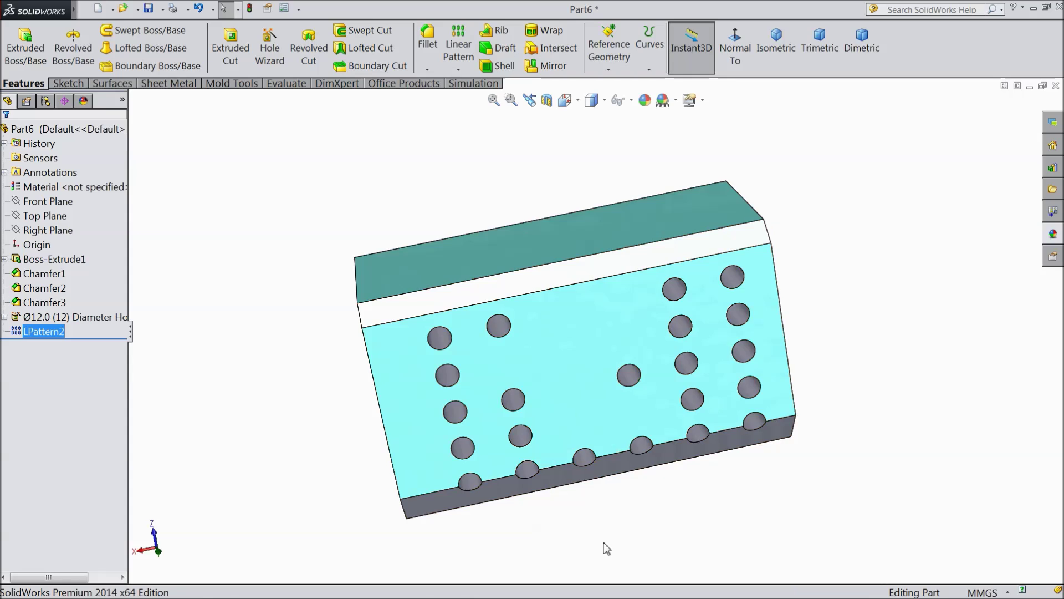
{"action": "middle_click_drag", "start_coordinate": [605, 546], "coordinate": [554, 380]}
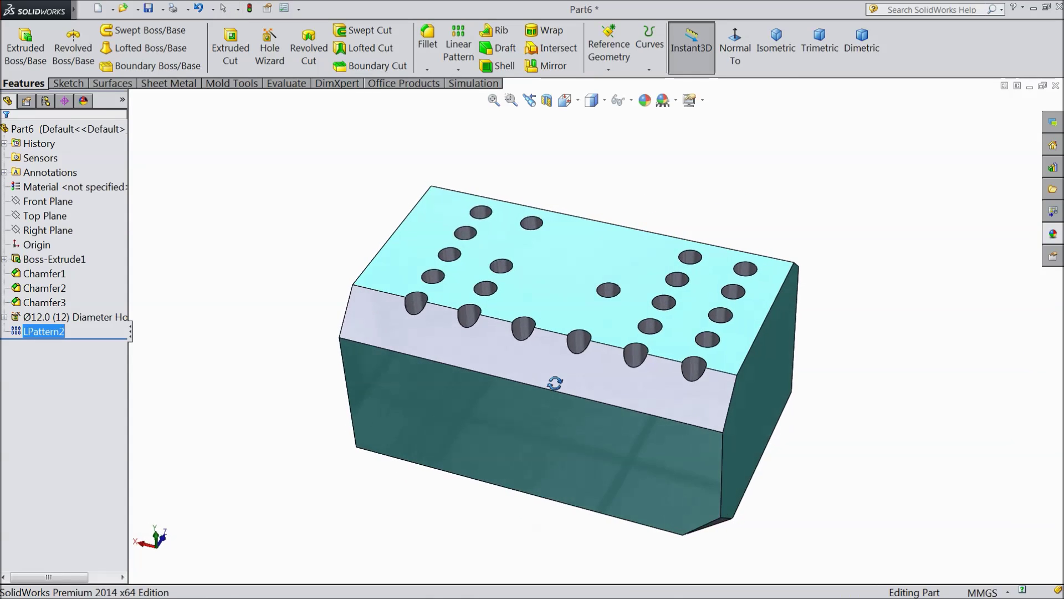